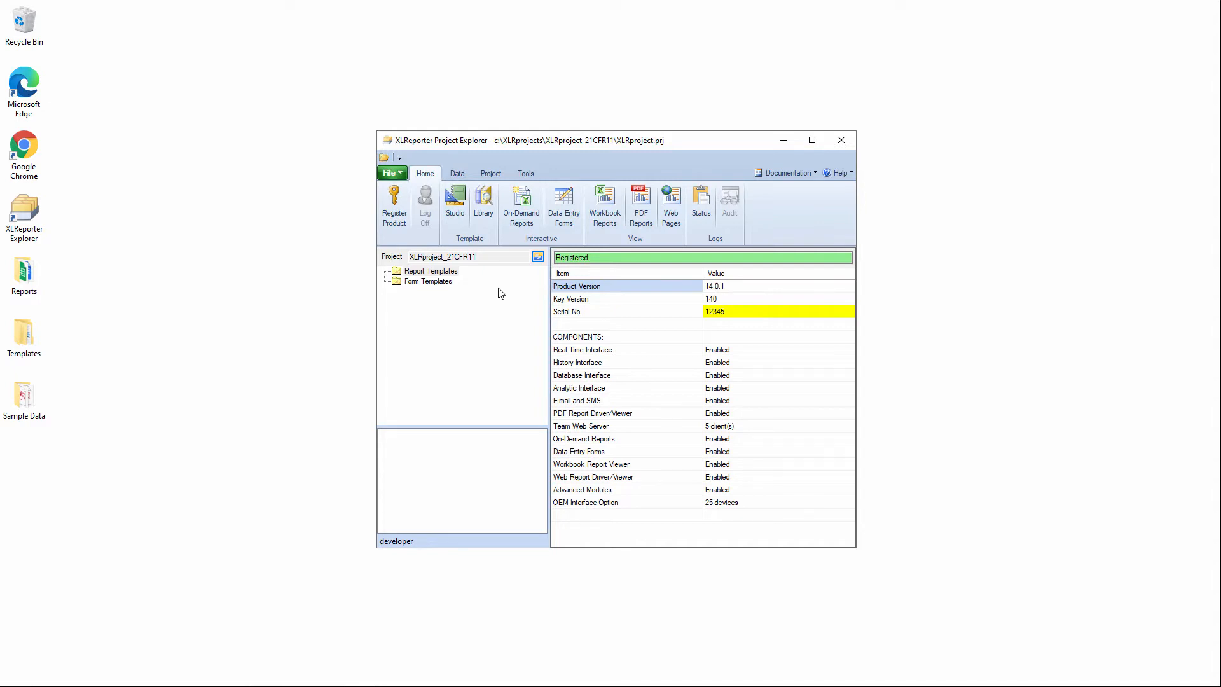
Start a template from the library's Batch History application and name it Batch Cycle Report, keeping the XLR_History and XLR_DA connectors
click(487, 217)
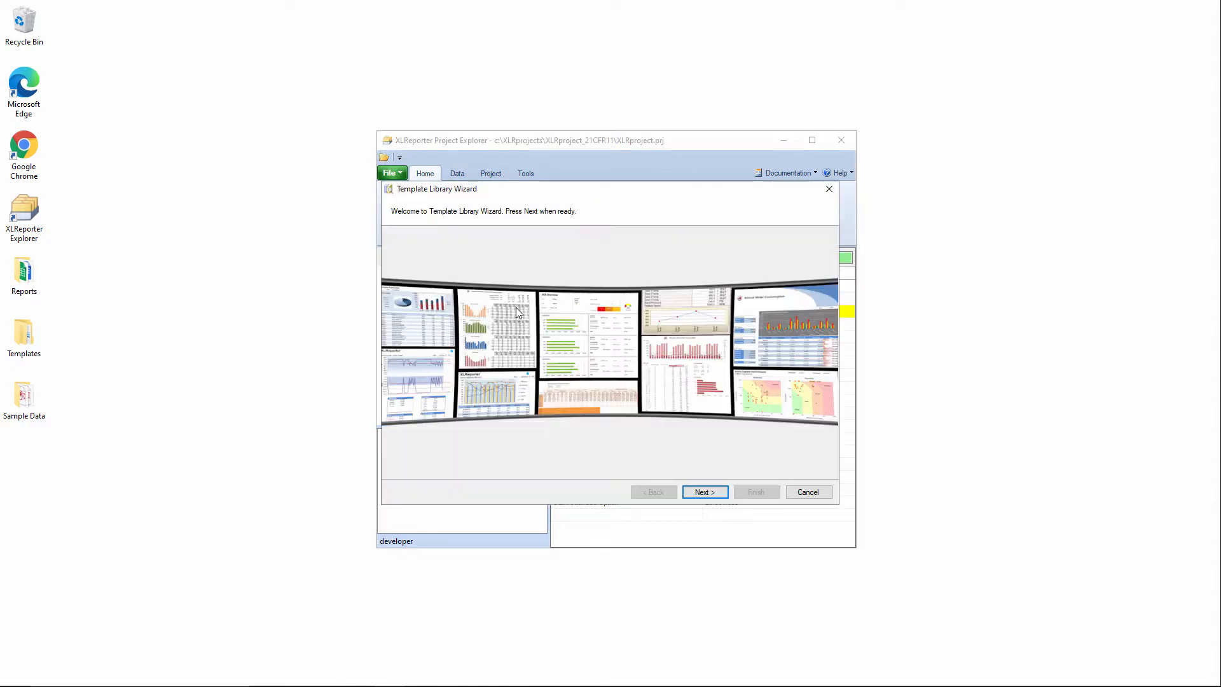
click(708, 494)
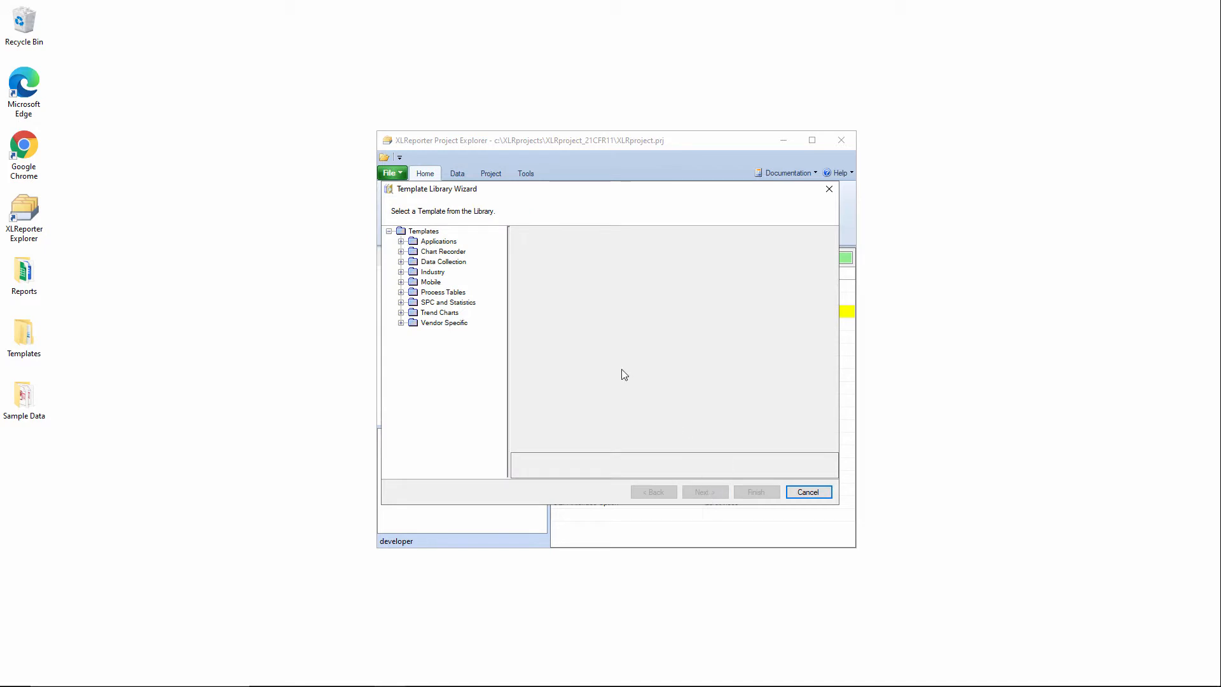
click(401, 242)
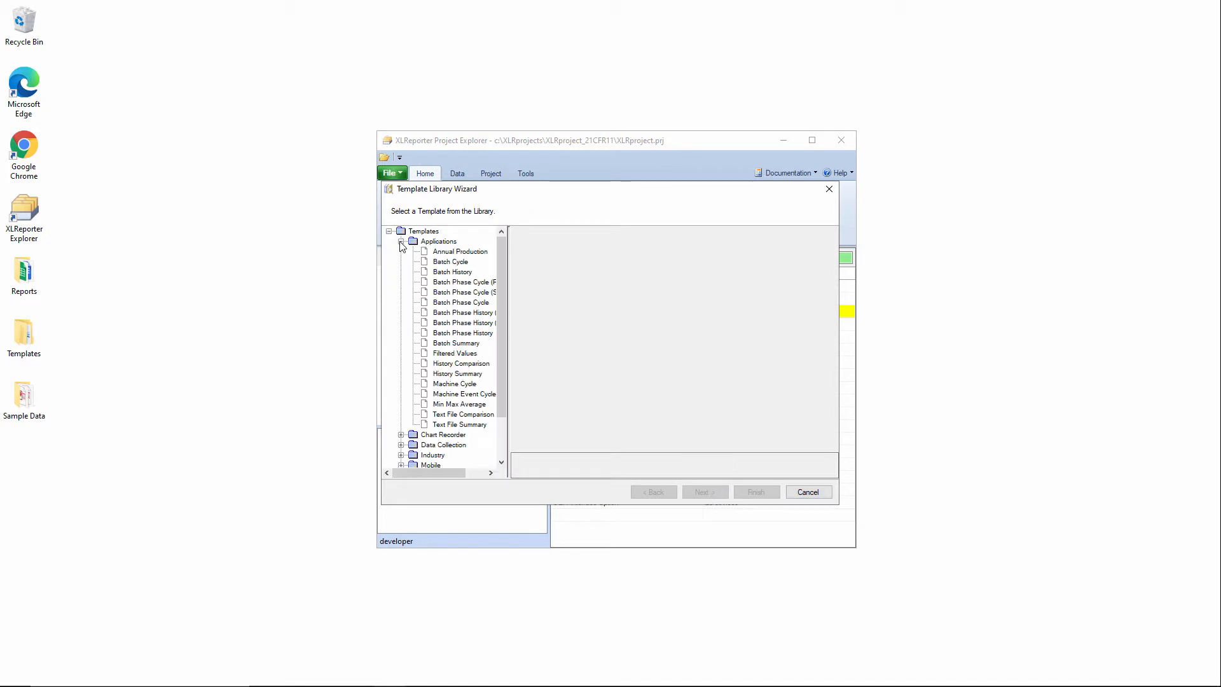
click(457, 273)
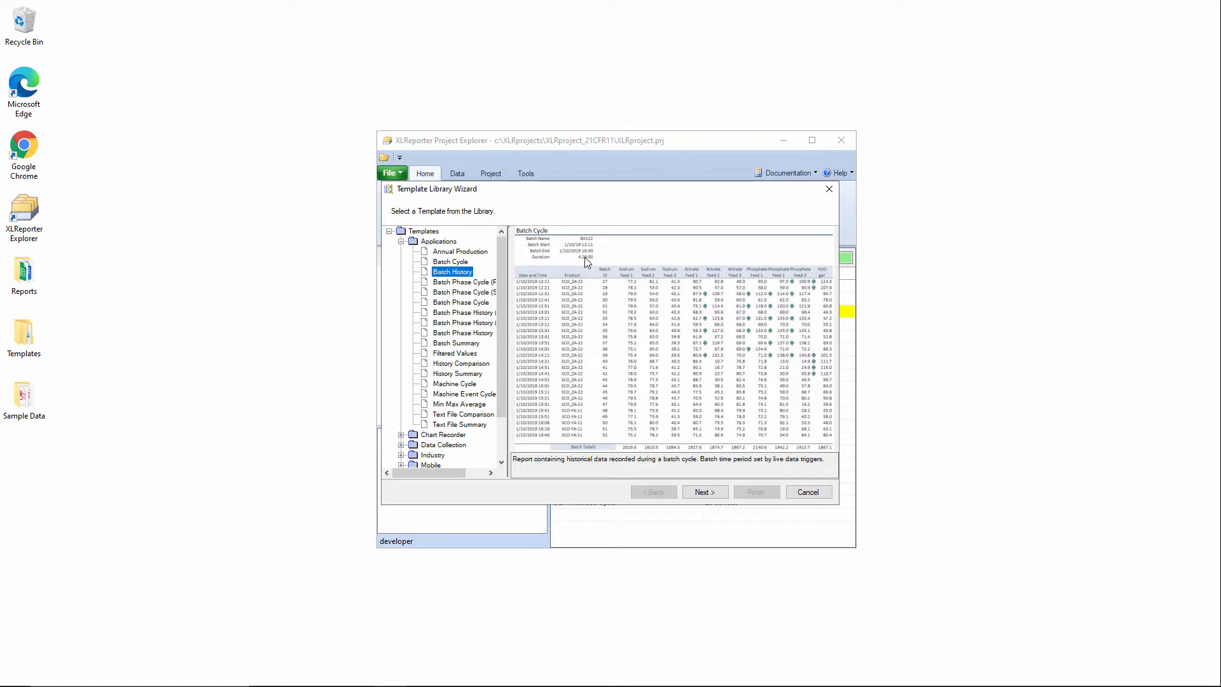
click(705, 493)
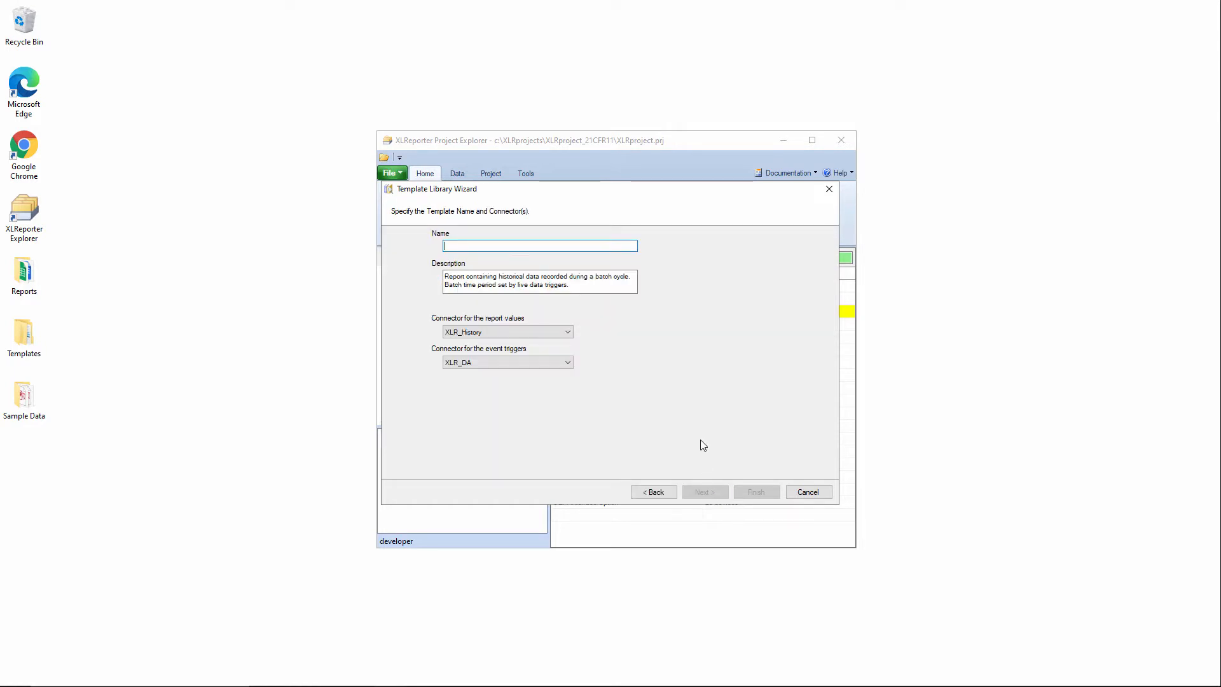
text(Batch Cycle Report)
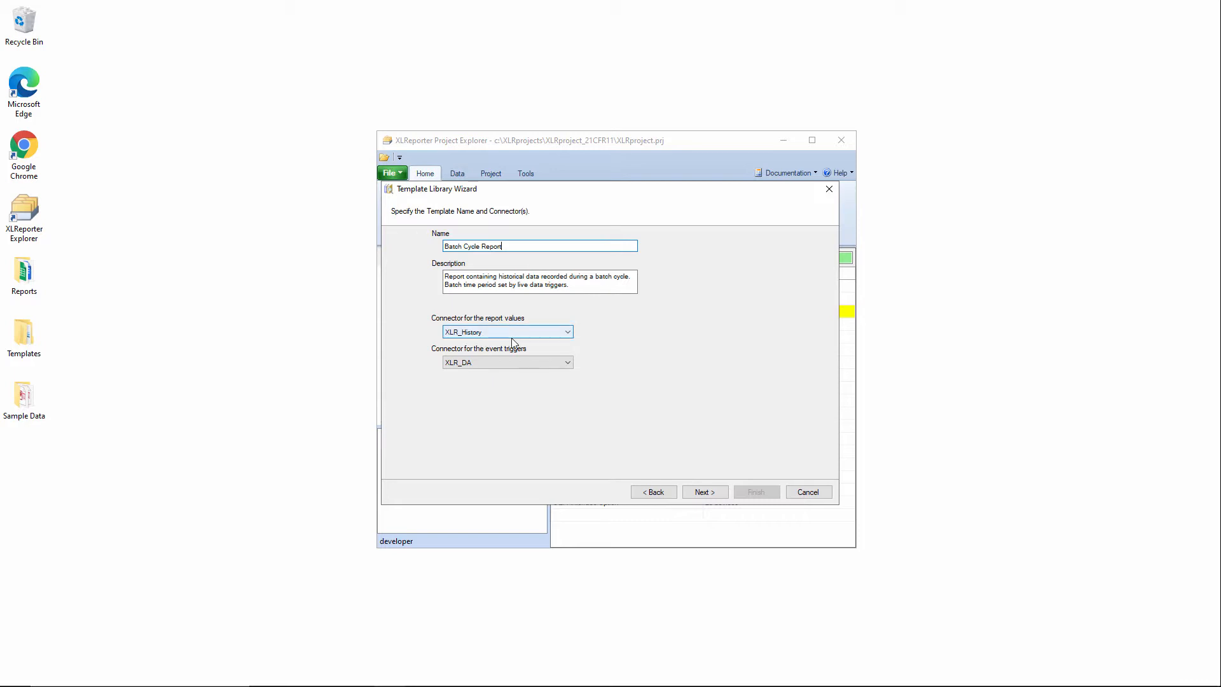
click(704, 492)
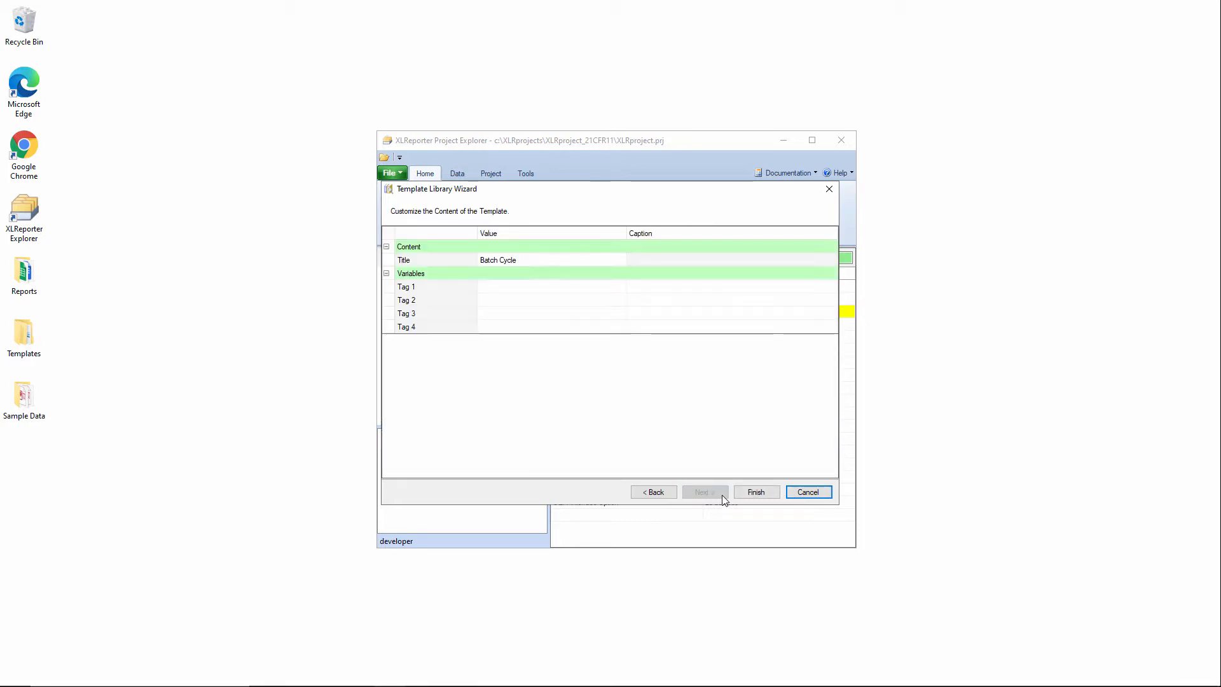
Fill the template's tag variables with all four Mixer tags from the Online group of XLR_History and finish the template
click(545, 287)
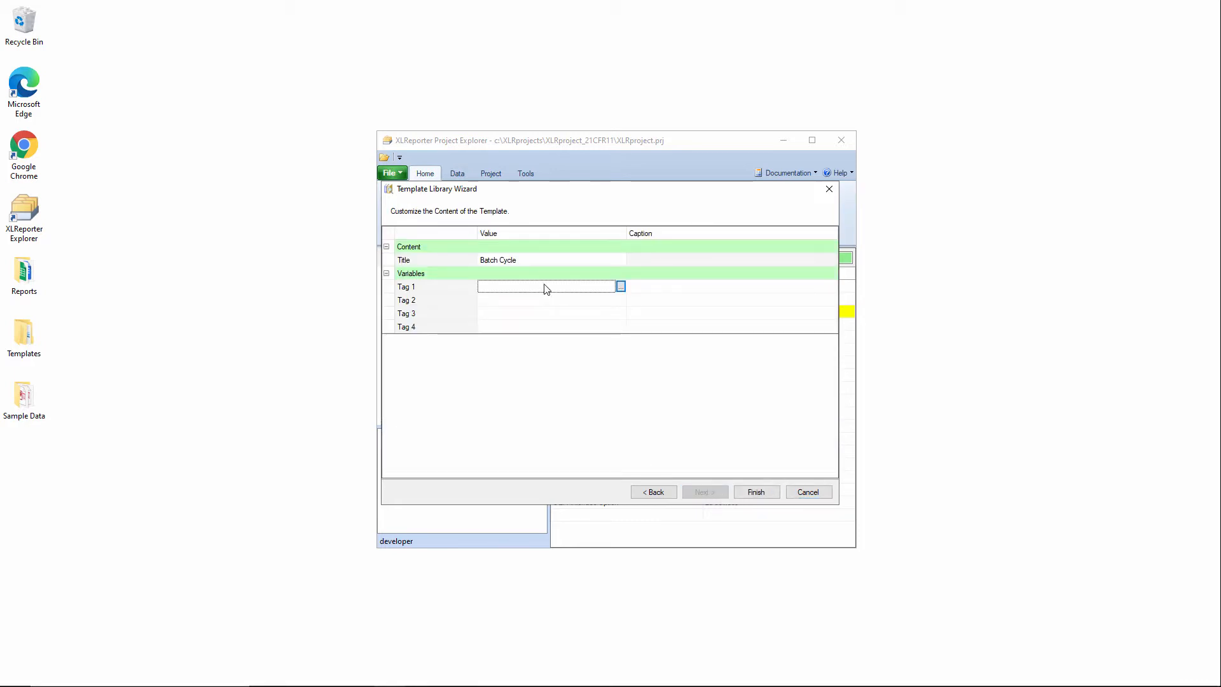
click(622, 288)
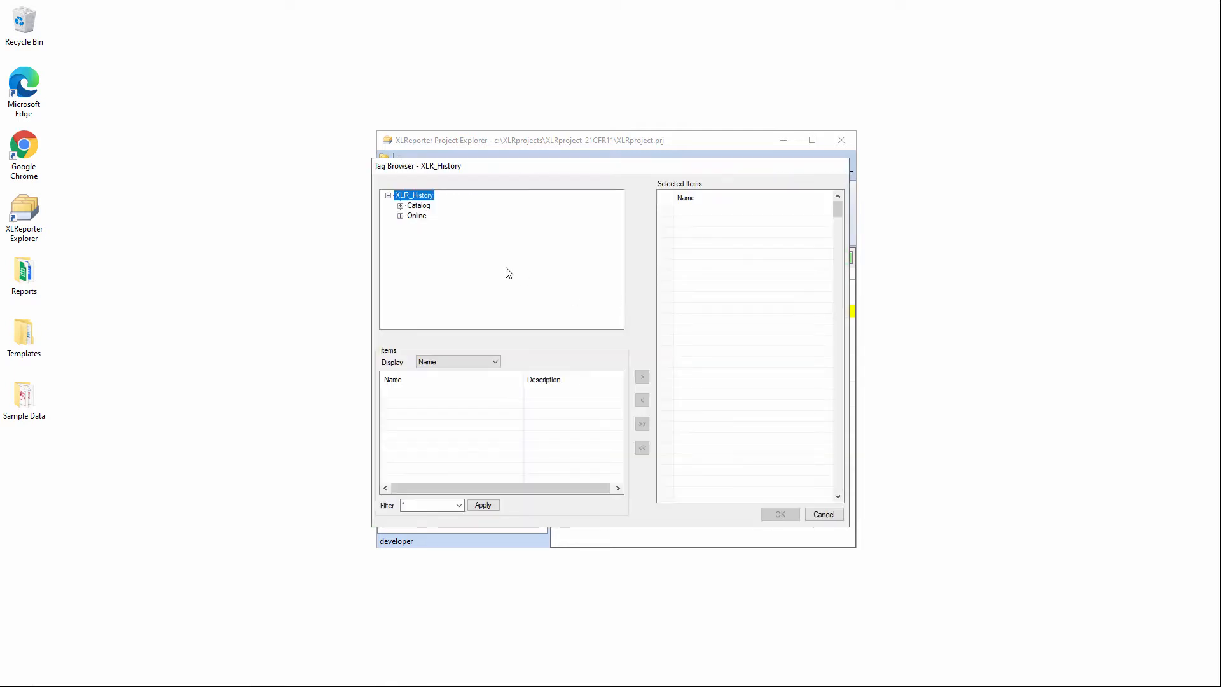
double_click(412, 218)
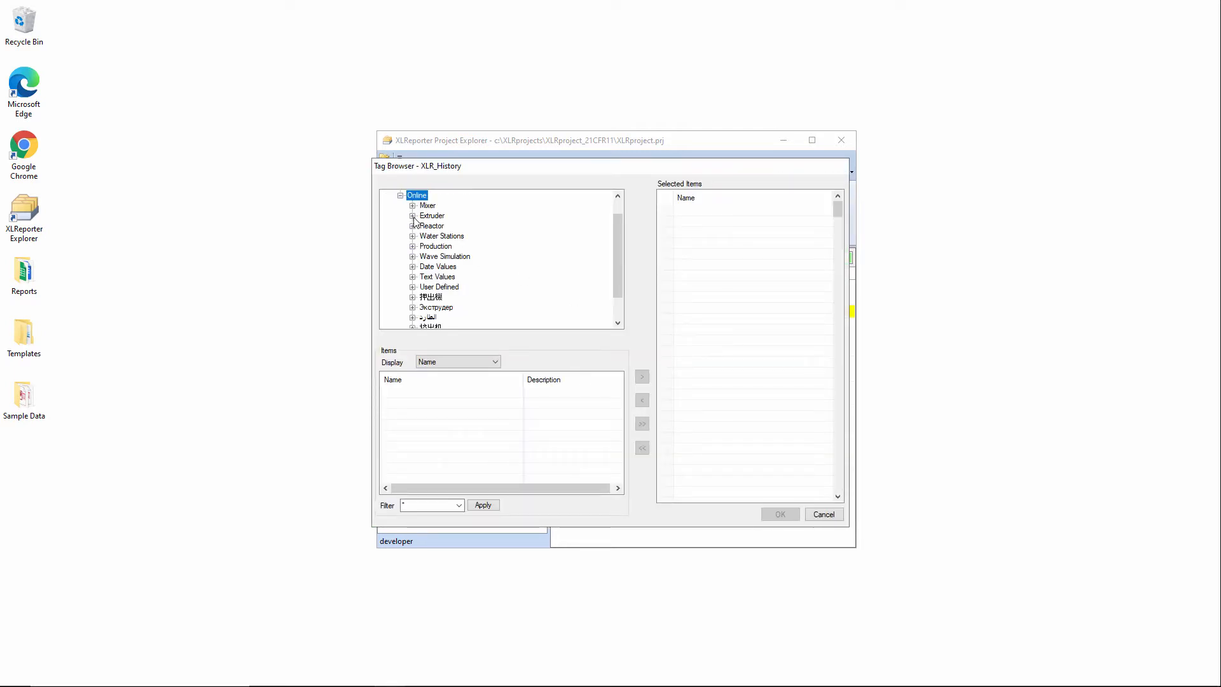
click(432, 206)
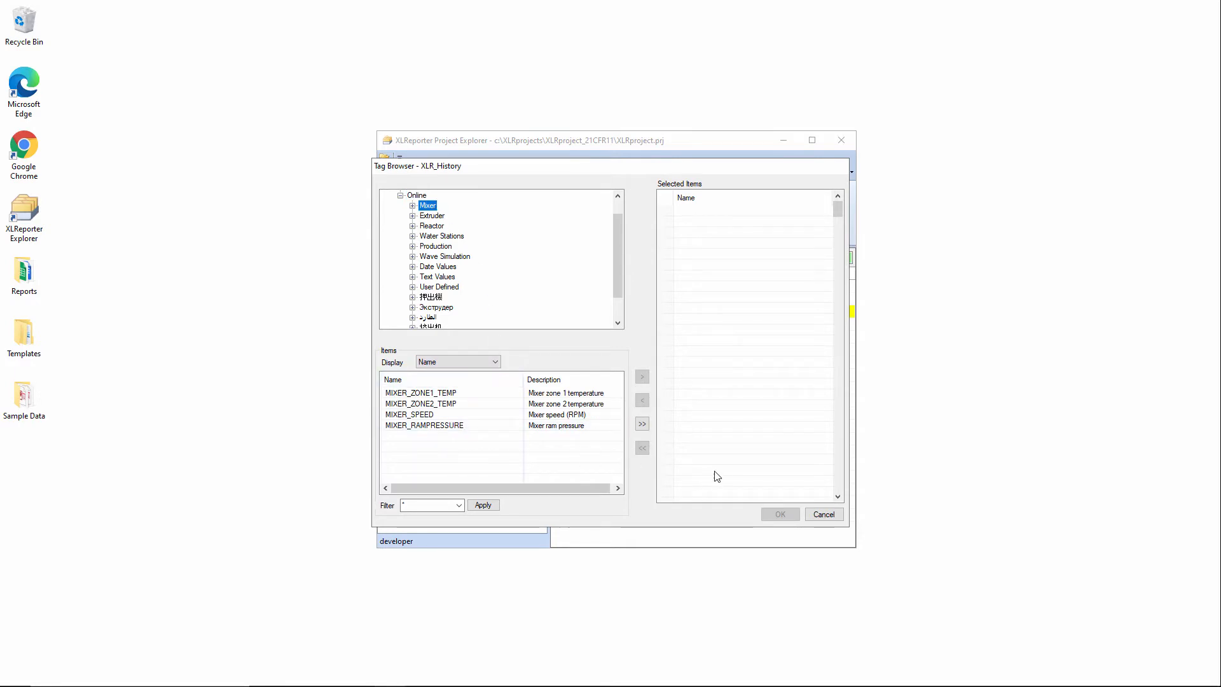
click(642, 423)
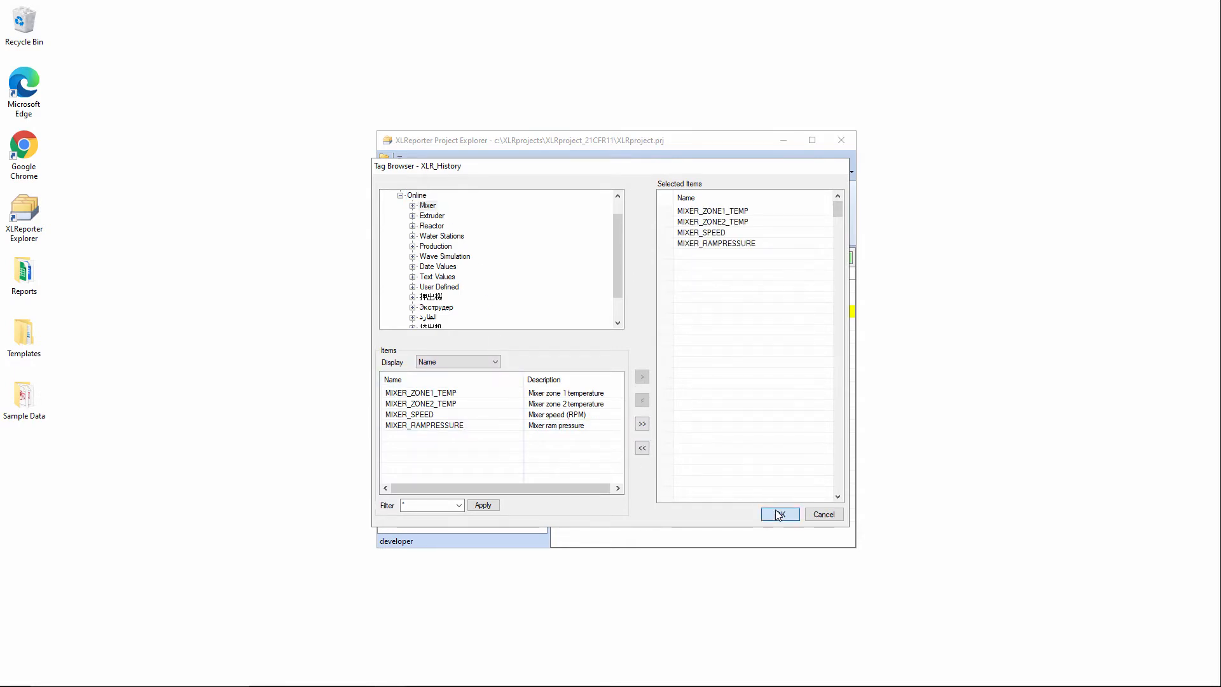
click(778, 513)
click(763, 495)
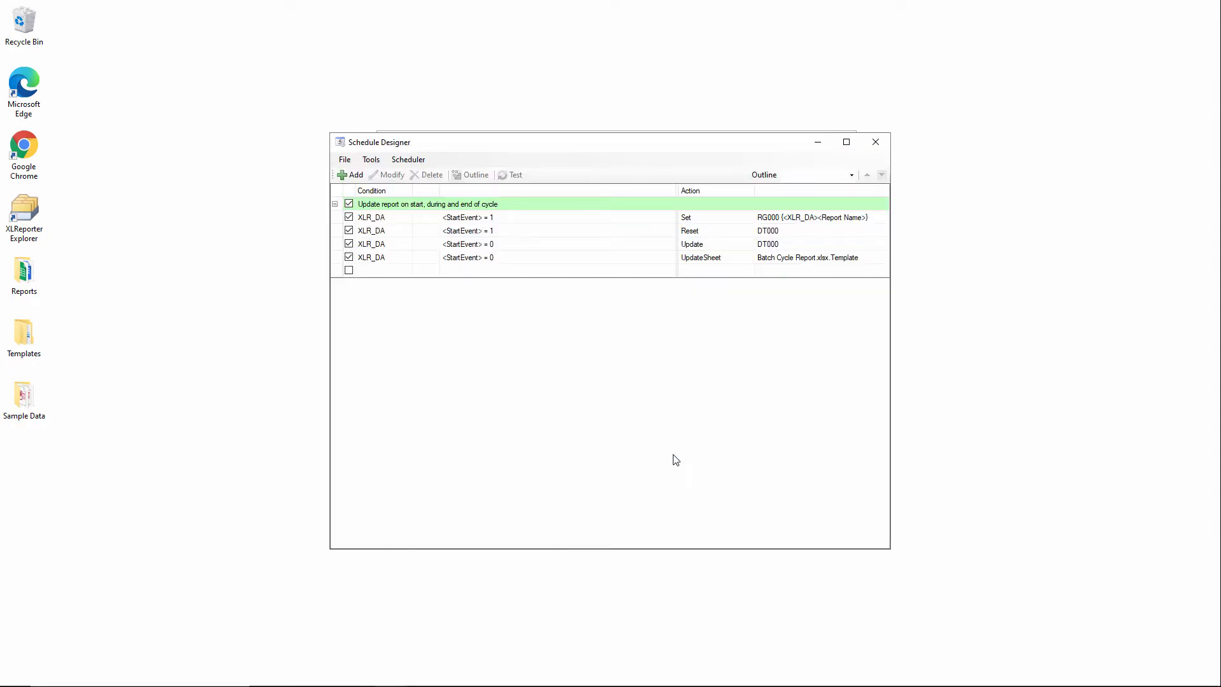
click(499, 217)
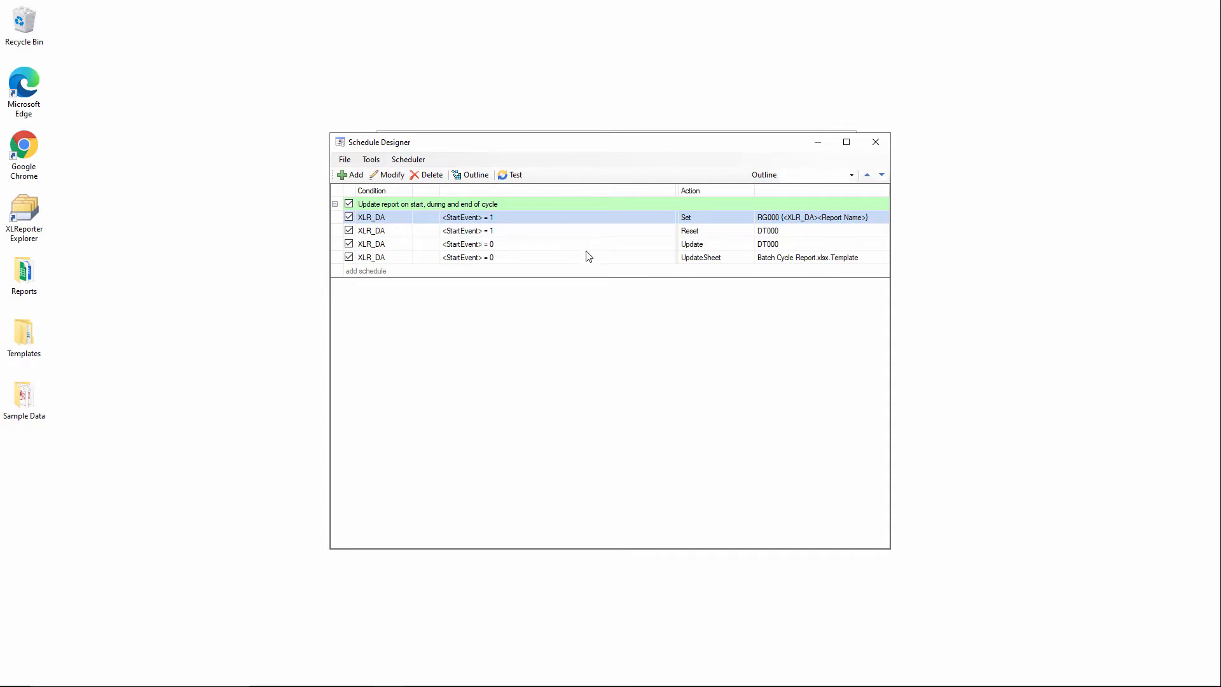
click(508, 234)
click(509, 249)
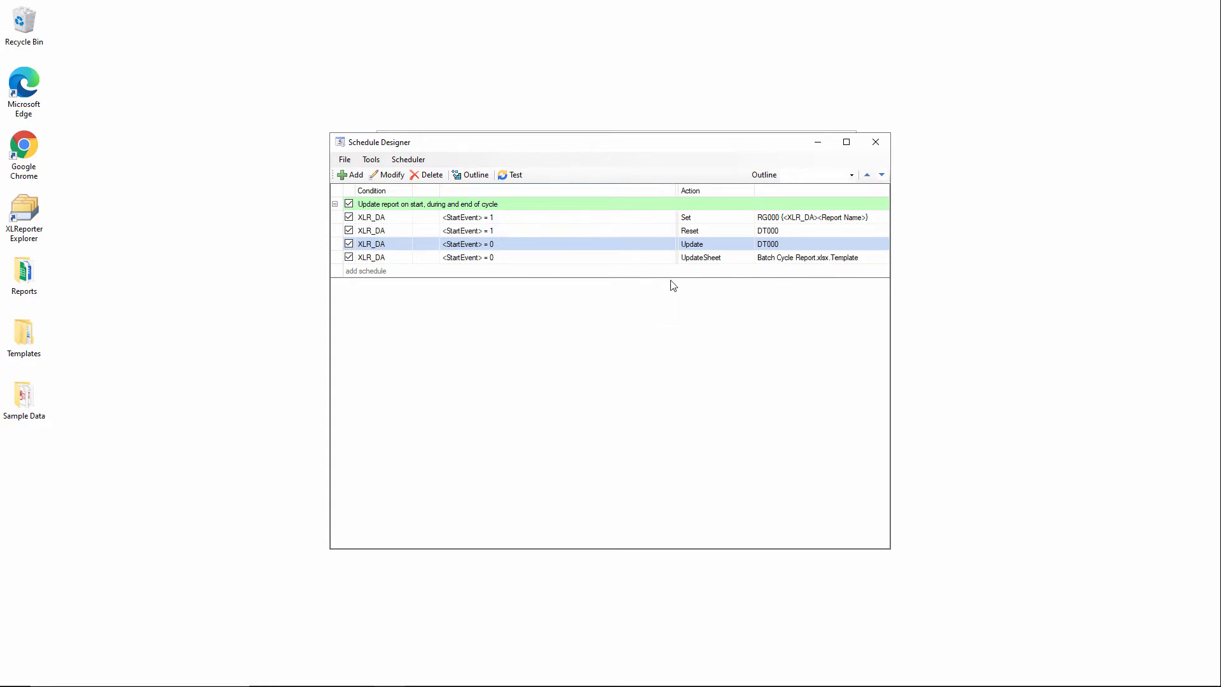
Modify the schedule line that sets RG000 so its event tag is Cycle_Start from the Online User Defined group
click(653, 223)
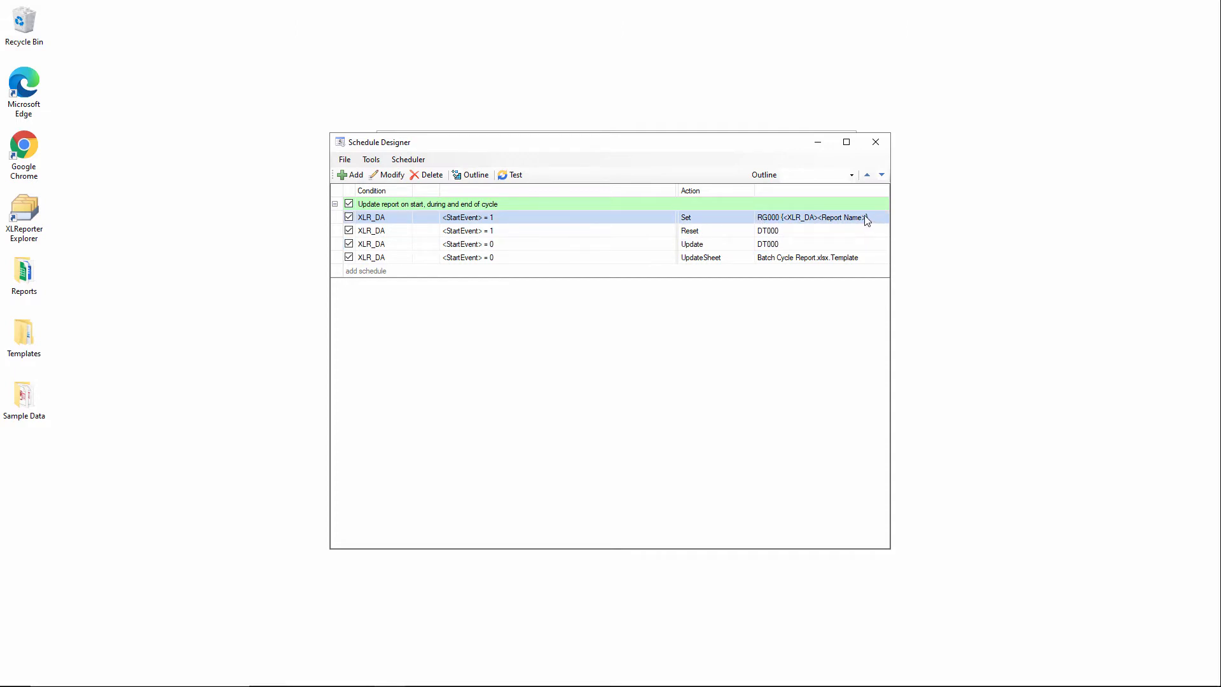
click(388, 175)
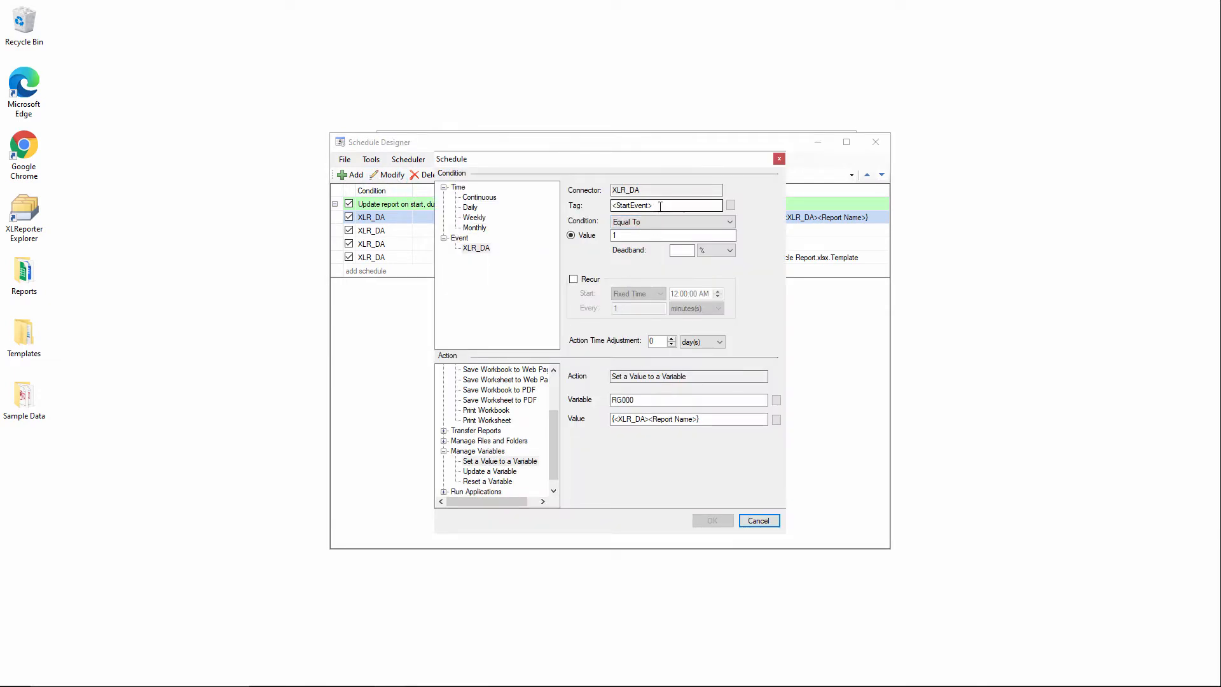
drag(658, 205, 576, 210)
click(730, 205)
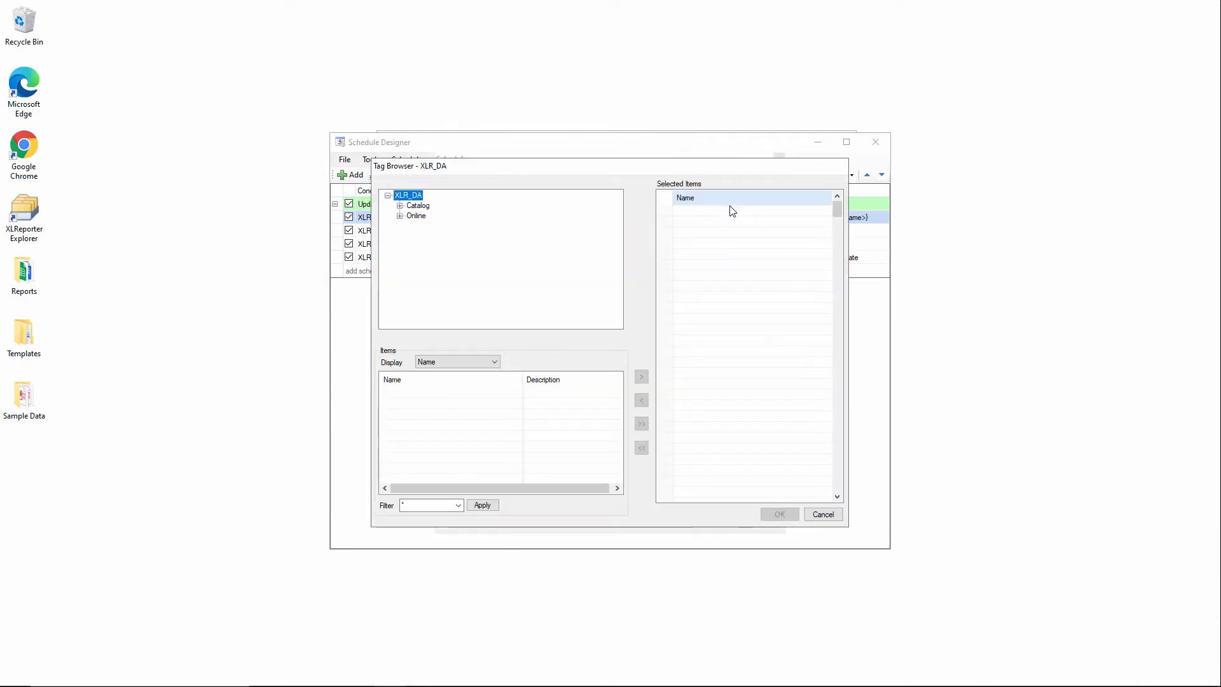
double_click(412, 216)
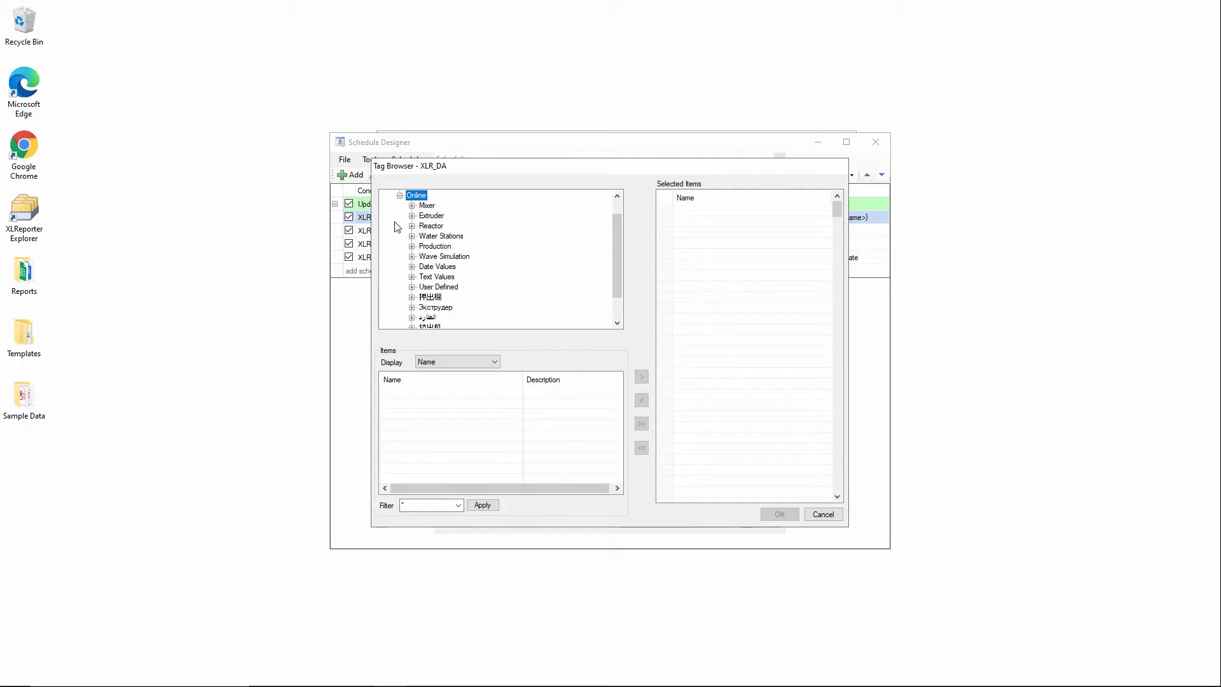
click(448, 290)
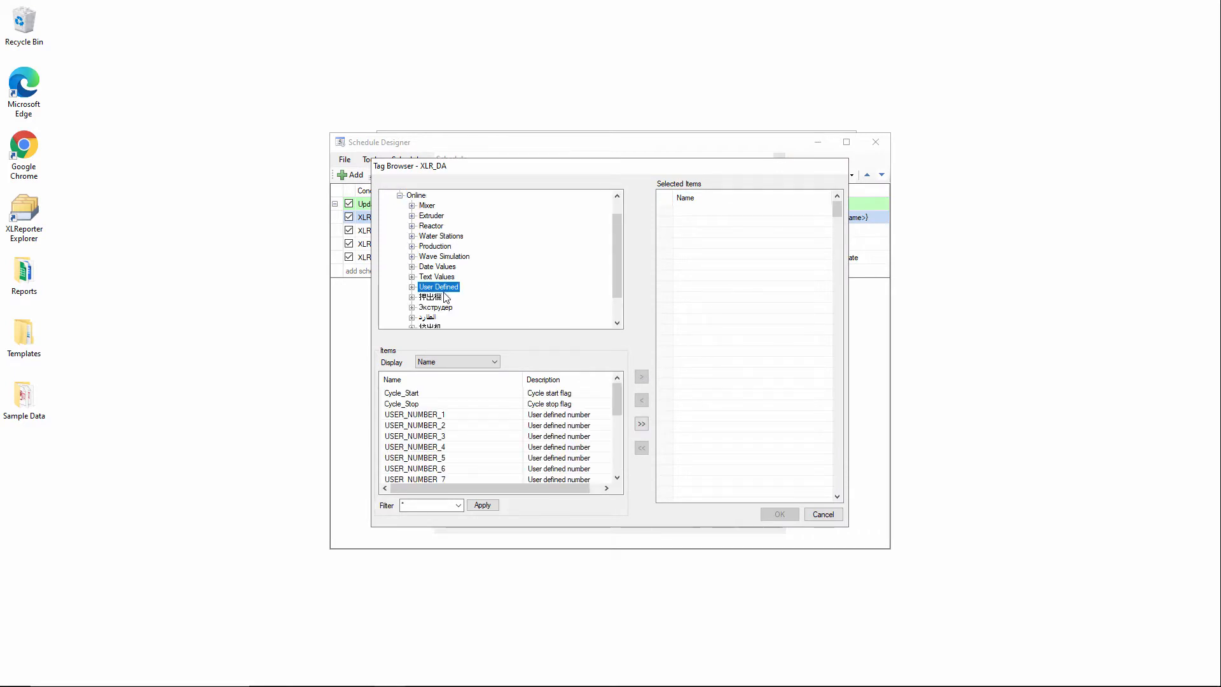
double_click(439, 394)
click(781, 514)
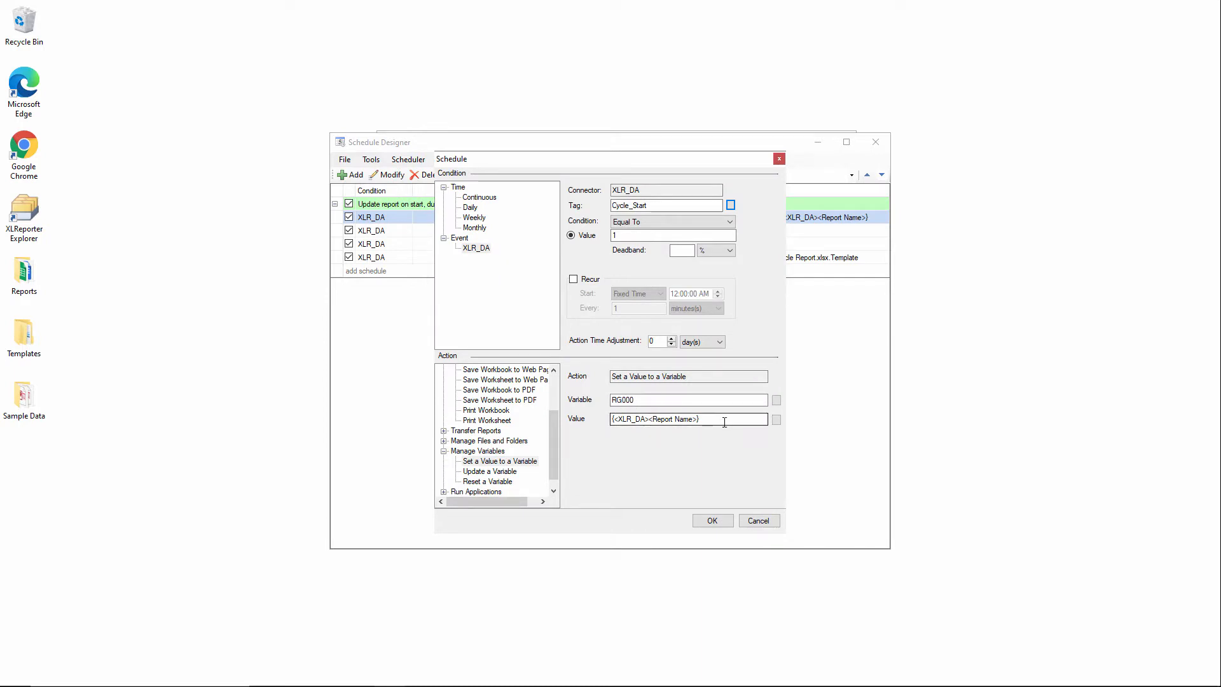
Set the value assigned to RG000 to the XLR_DA connector item Cycle_ID from the Online User Defined group
click(776, 420)
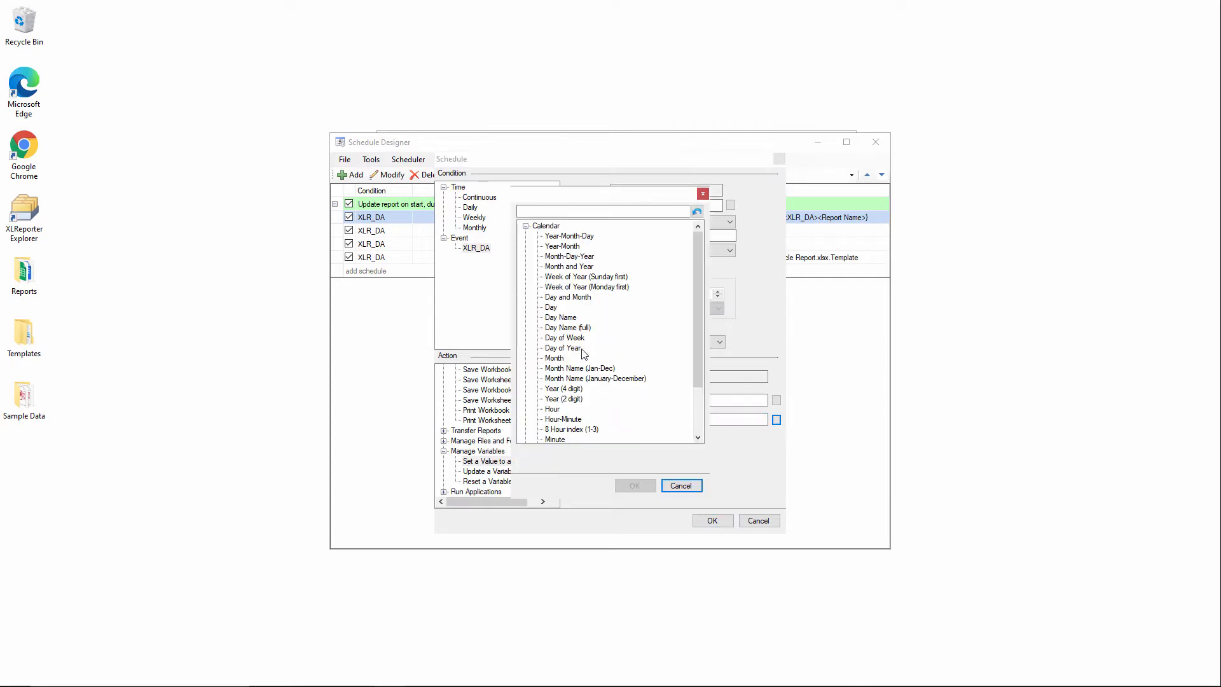
click(526, 225)
double_click(555, 267)
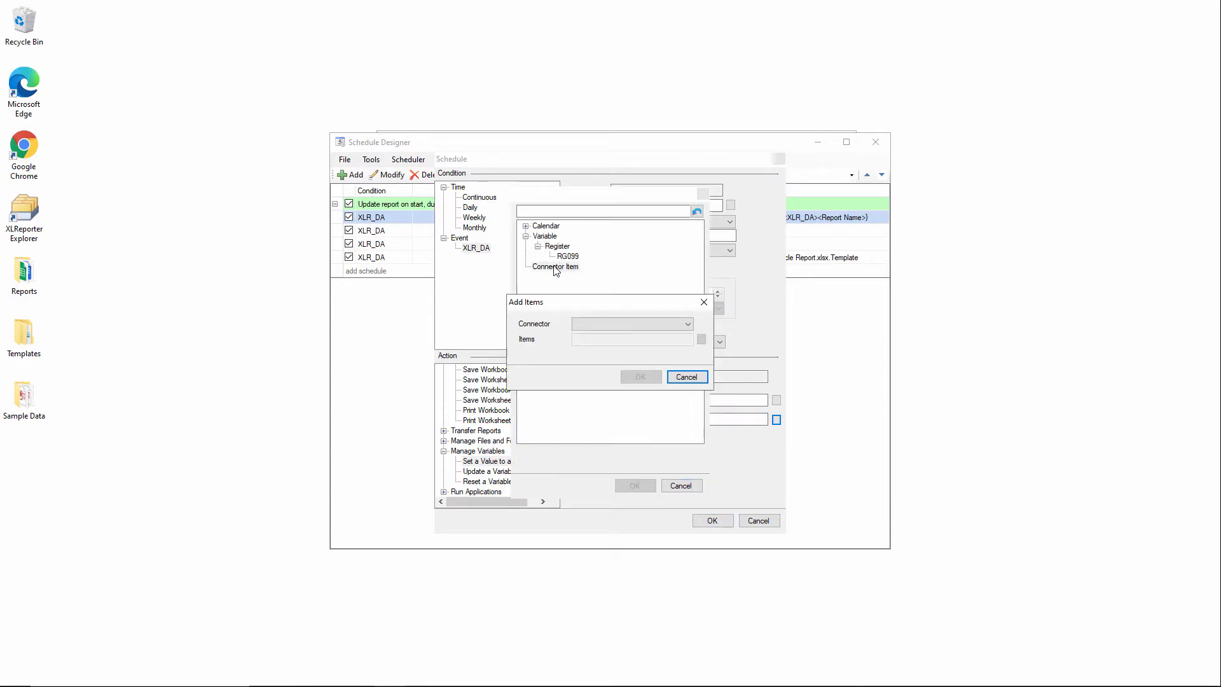
click(598, 323)
click(601, 333)
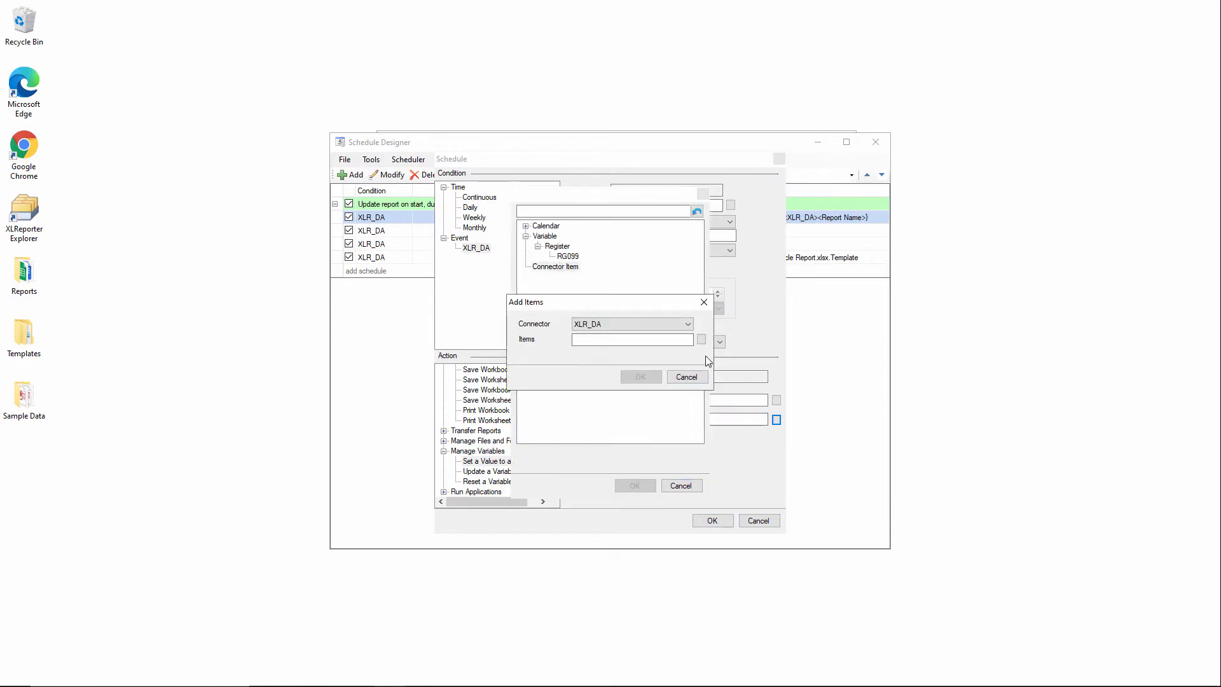
click(701, 339)
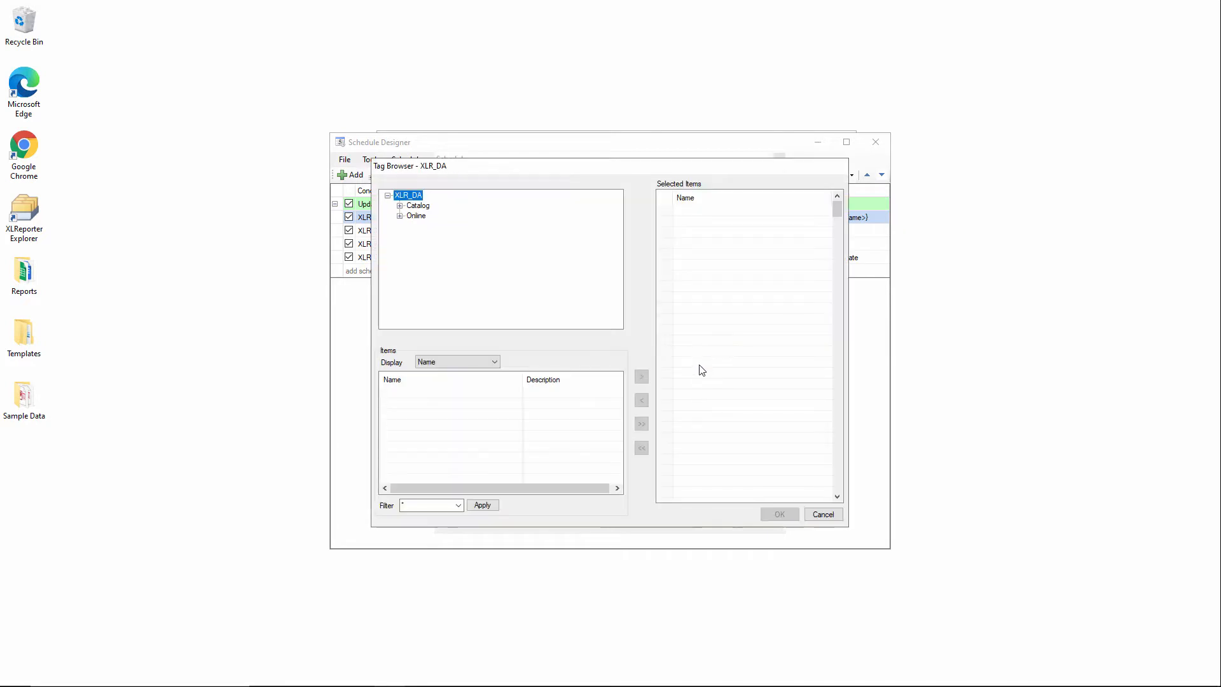
double_click(413, 217)
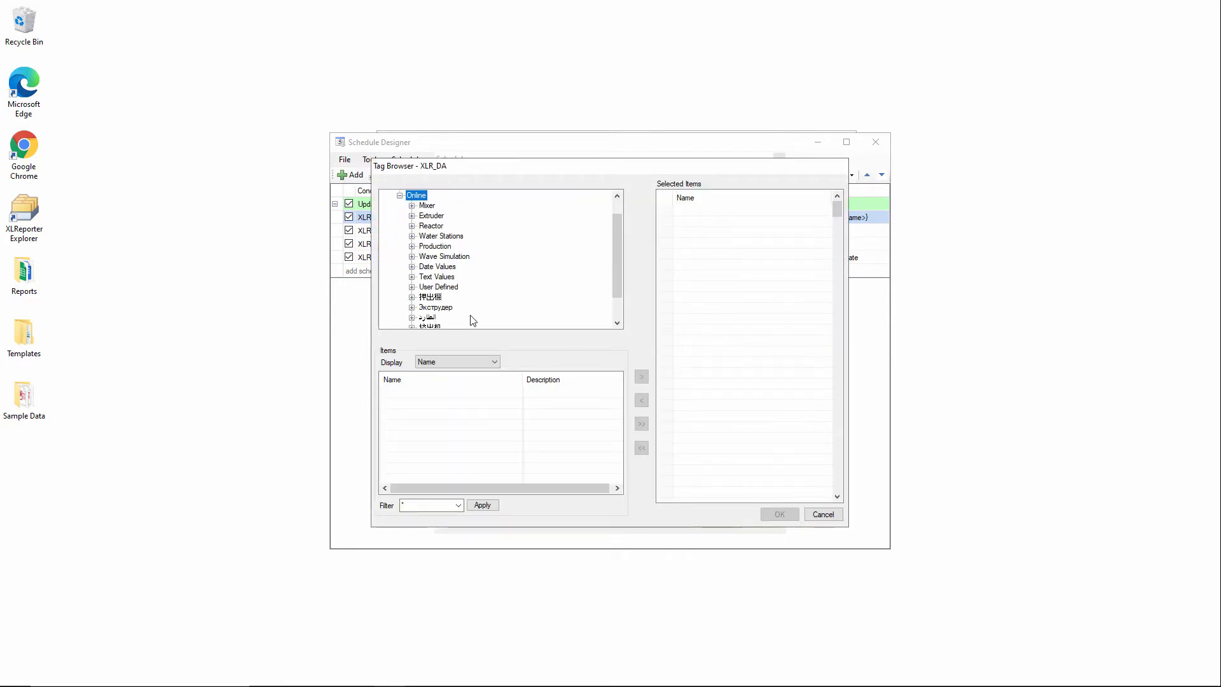
click(455, 288)
scroll(450, 436, down, 2)
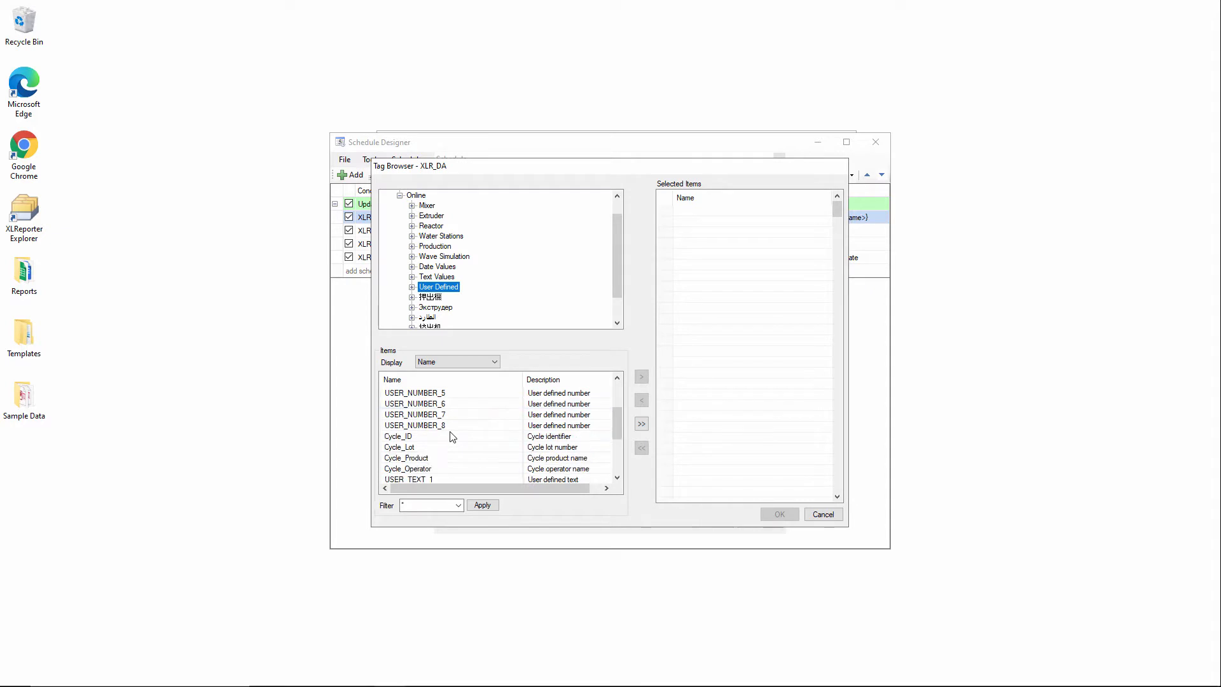
double_click(452, 437)
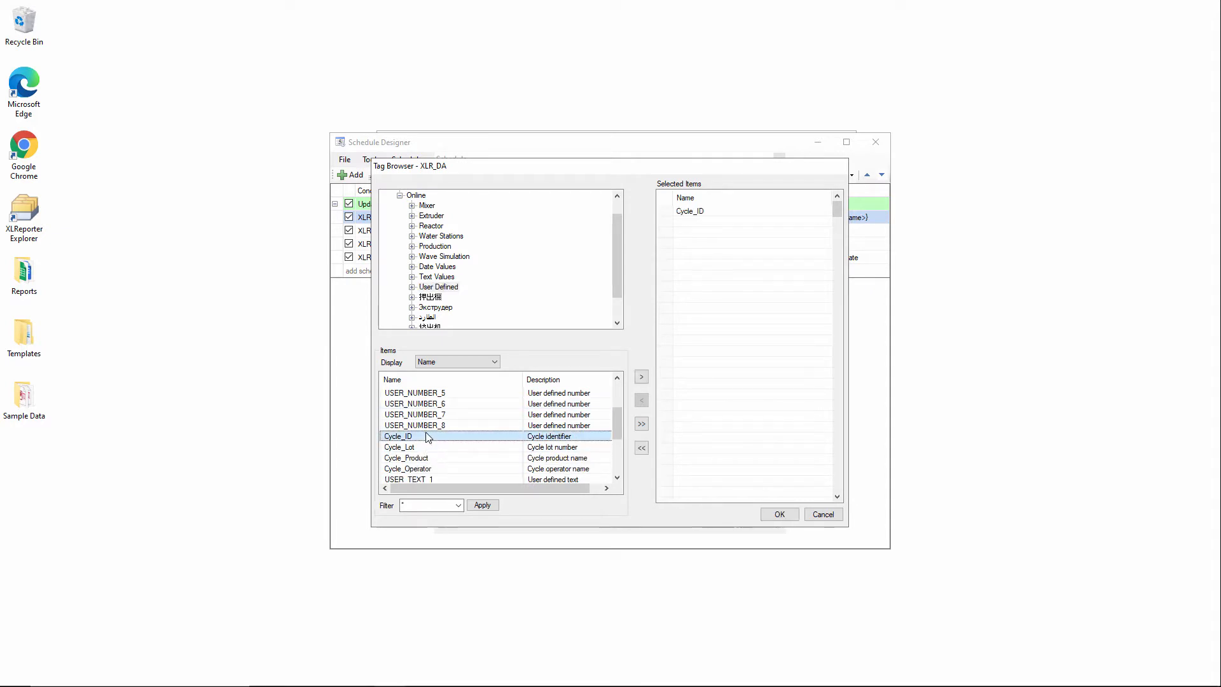
click(791, 512)
click(646, 377)
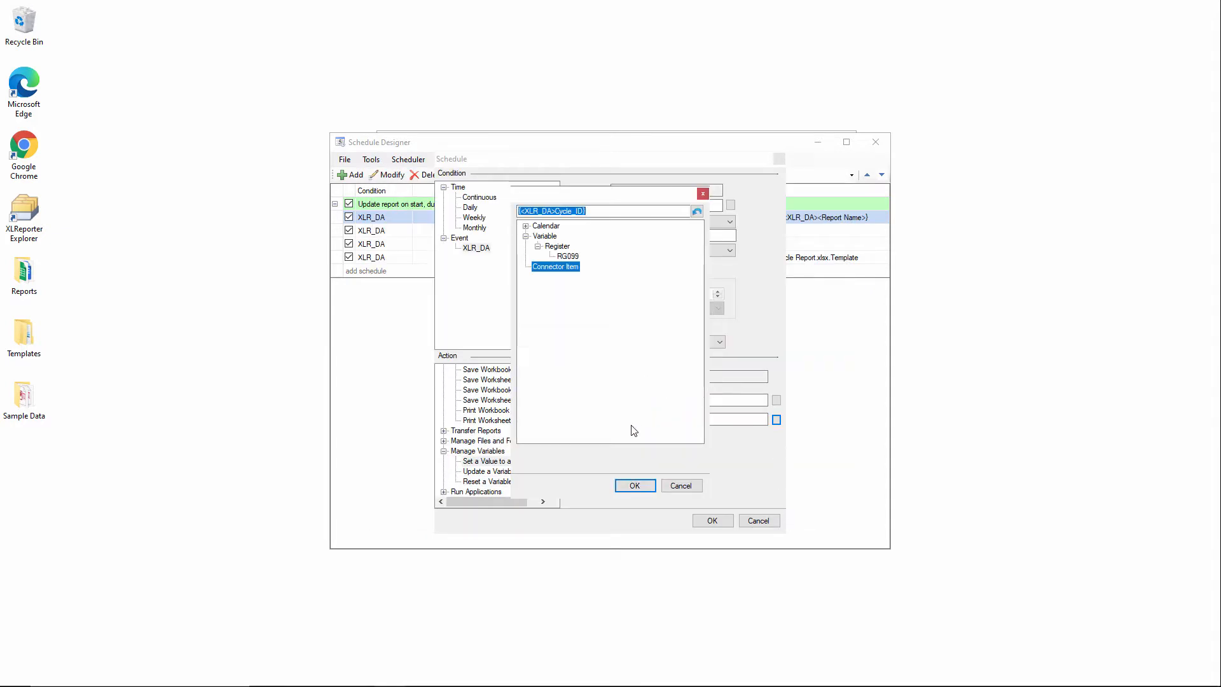
click(634, 485)
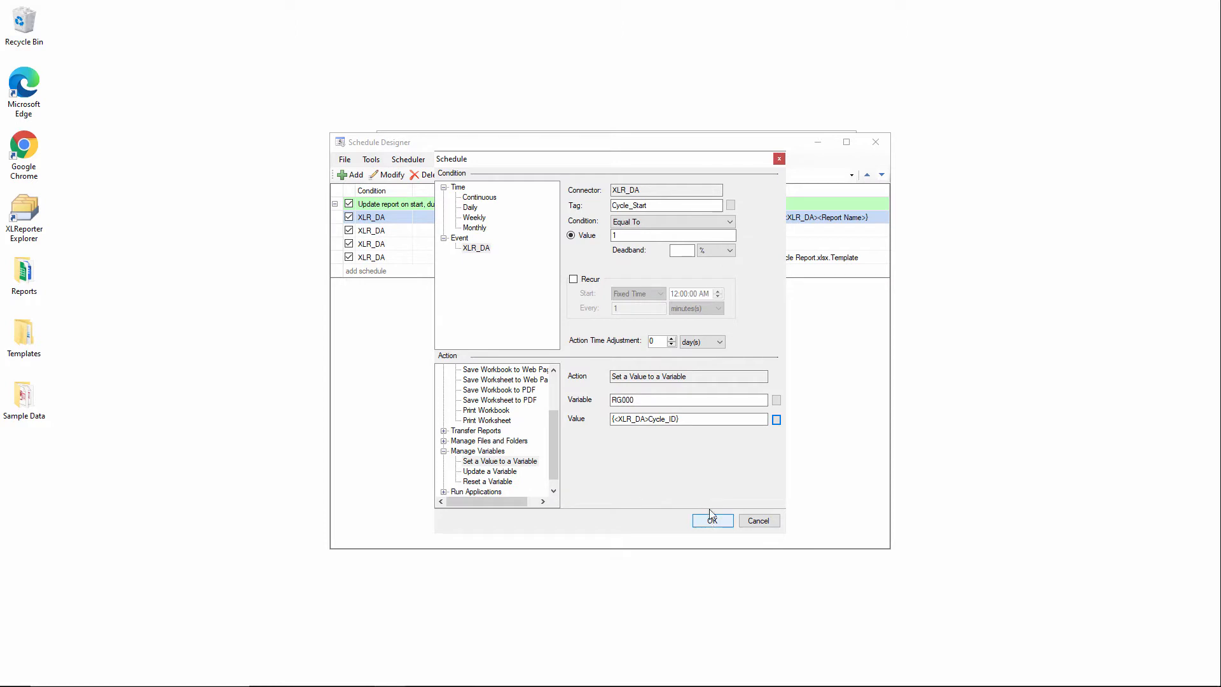
Copy the Cycle_Start tag name and accept the changes to the RG000 schedule line
double_click(657, 205)
key(ctrl+c)
click(716, 523)
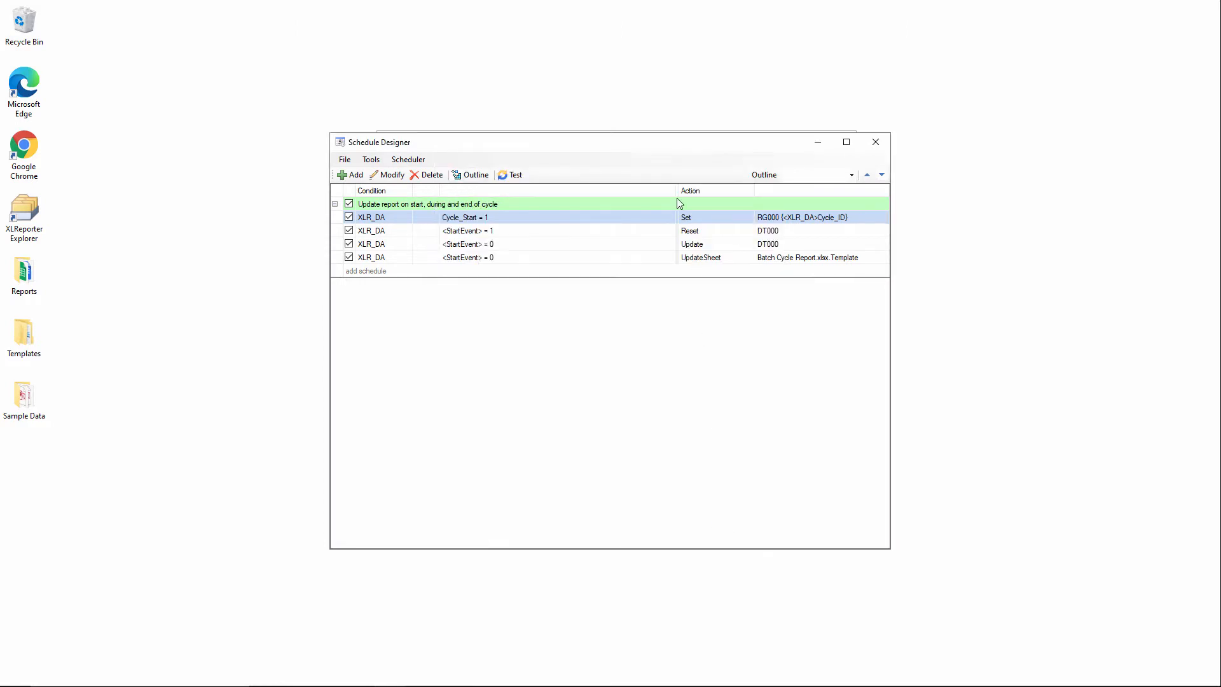
Change the event tag of the schedule line that resets DT000 to the copied Cycle_Start
click(676, 241)
click(669, 233)
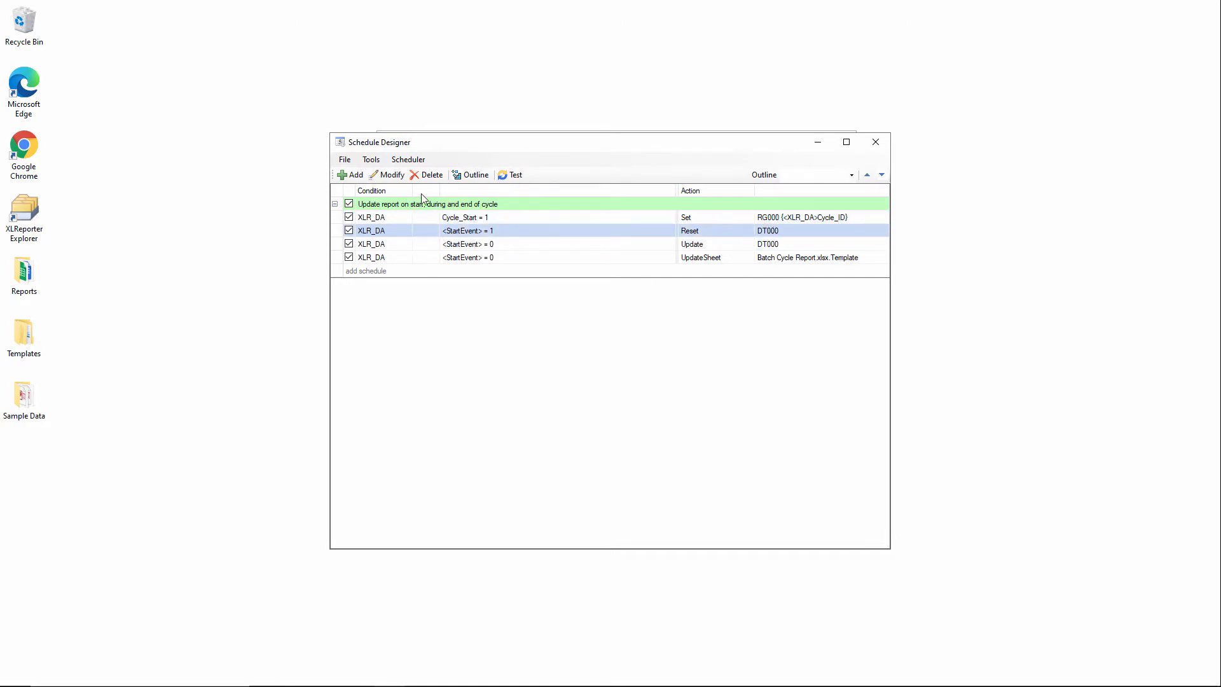
click(390, 175)
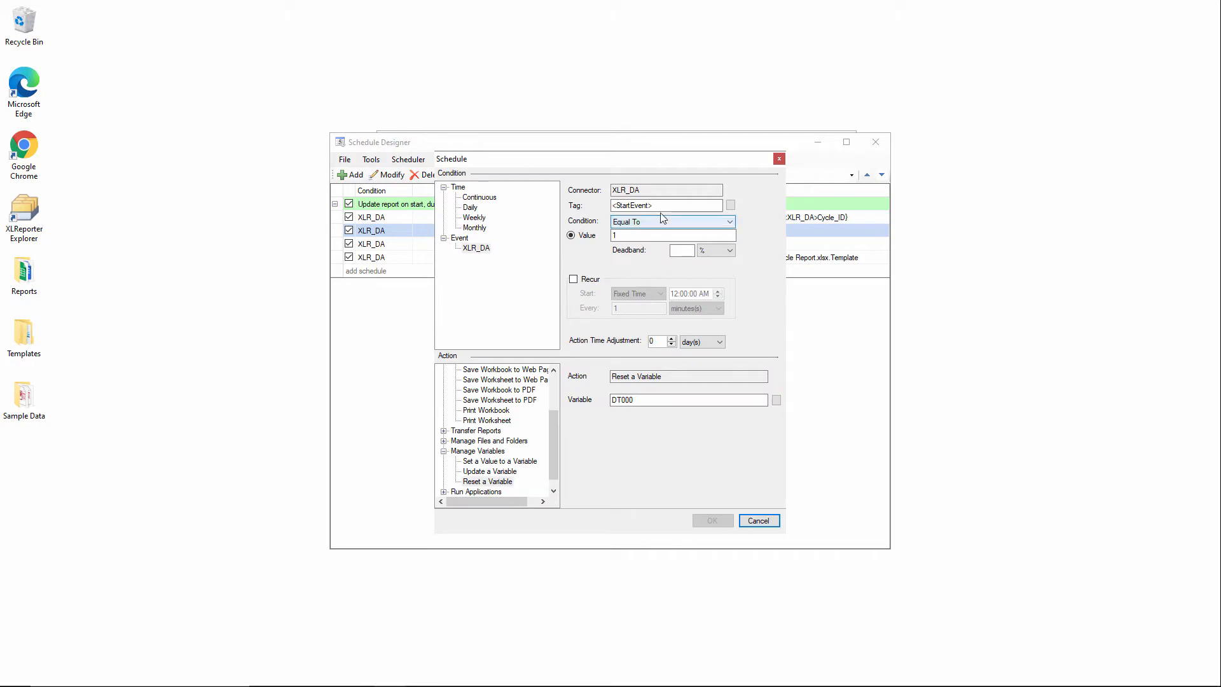
drag(661, 206, 585, 207)
key(ctrl+v)
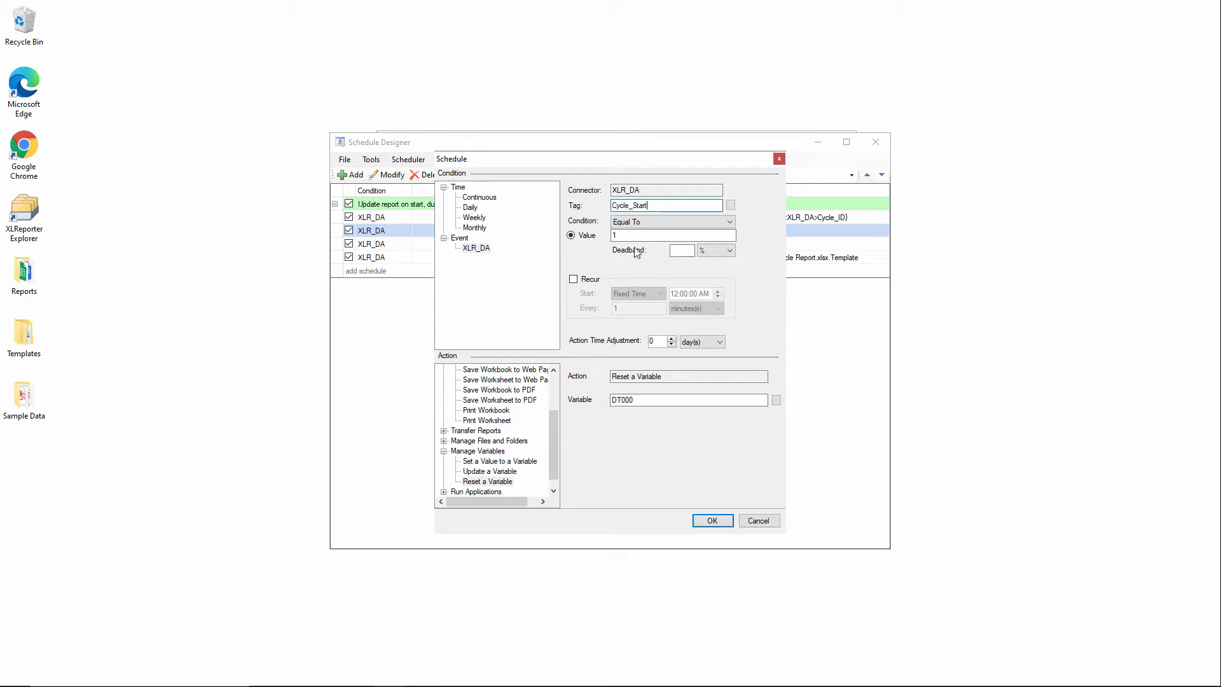
click(710, 518)
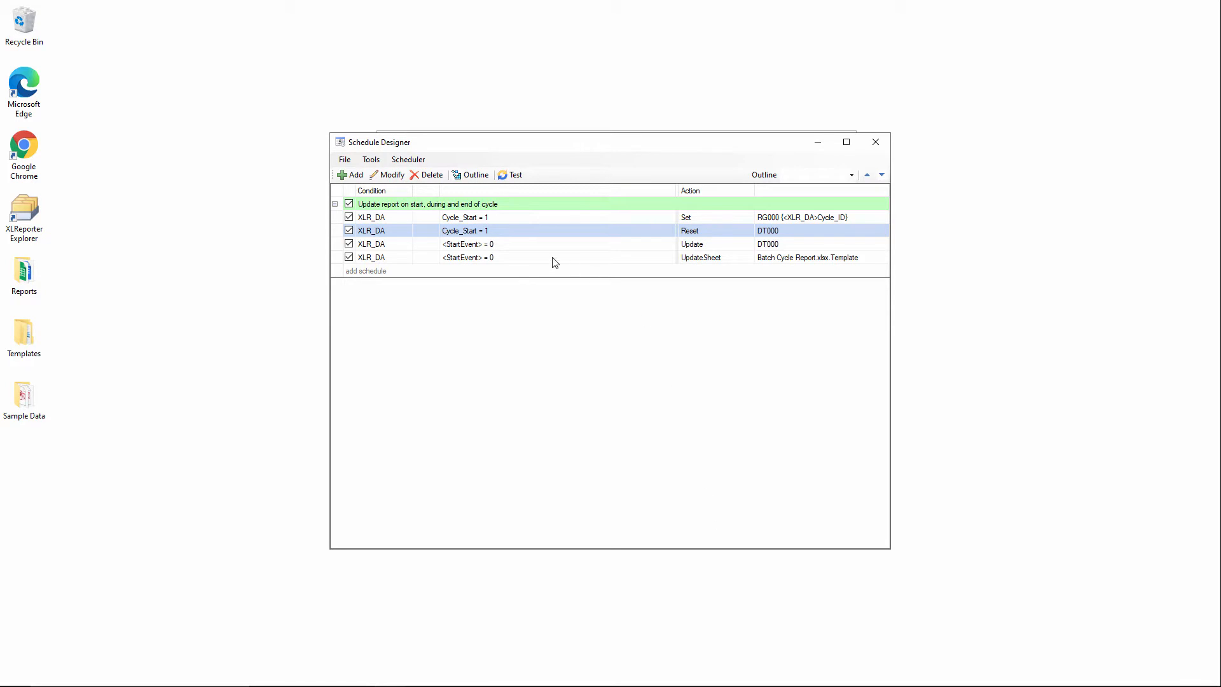
Change the event tag of the schedule line that updates DT000 to the copied Cycle_Start
double_click(471, 247)
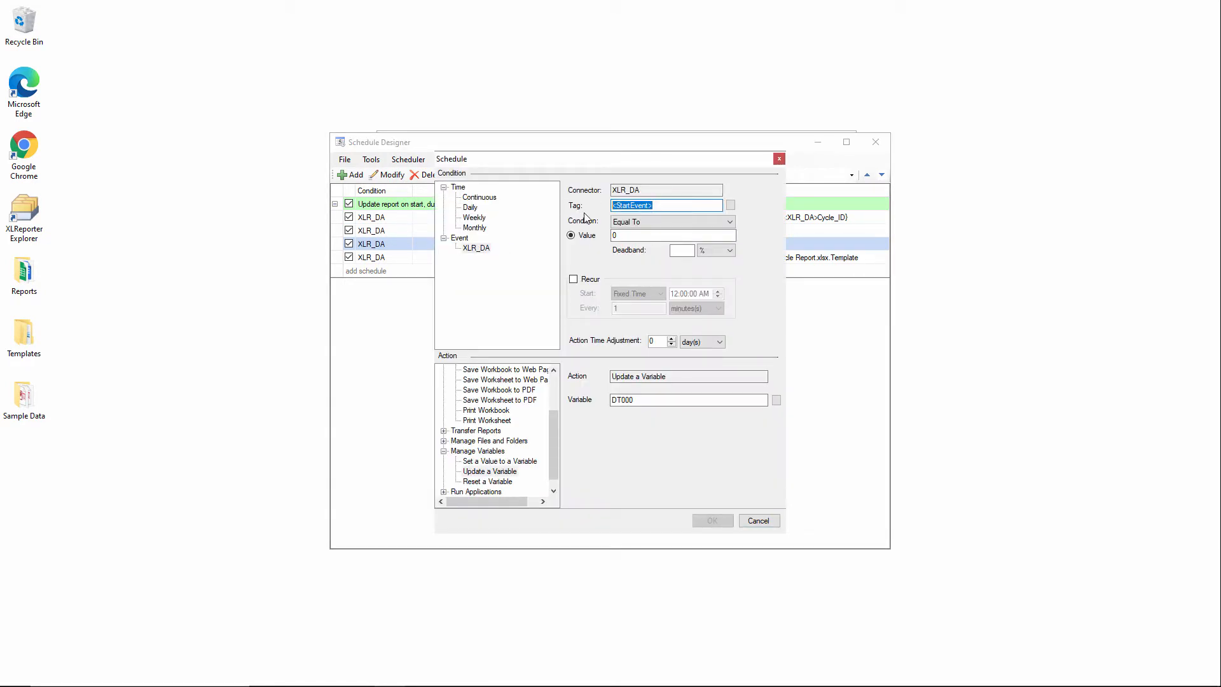
key(ctrl+v)
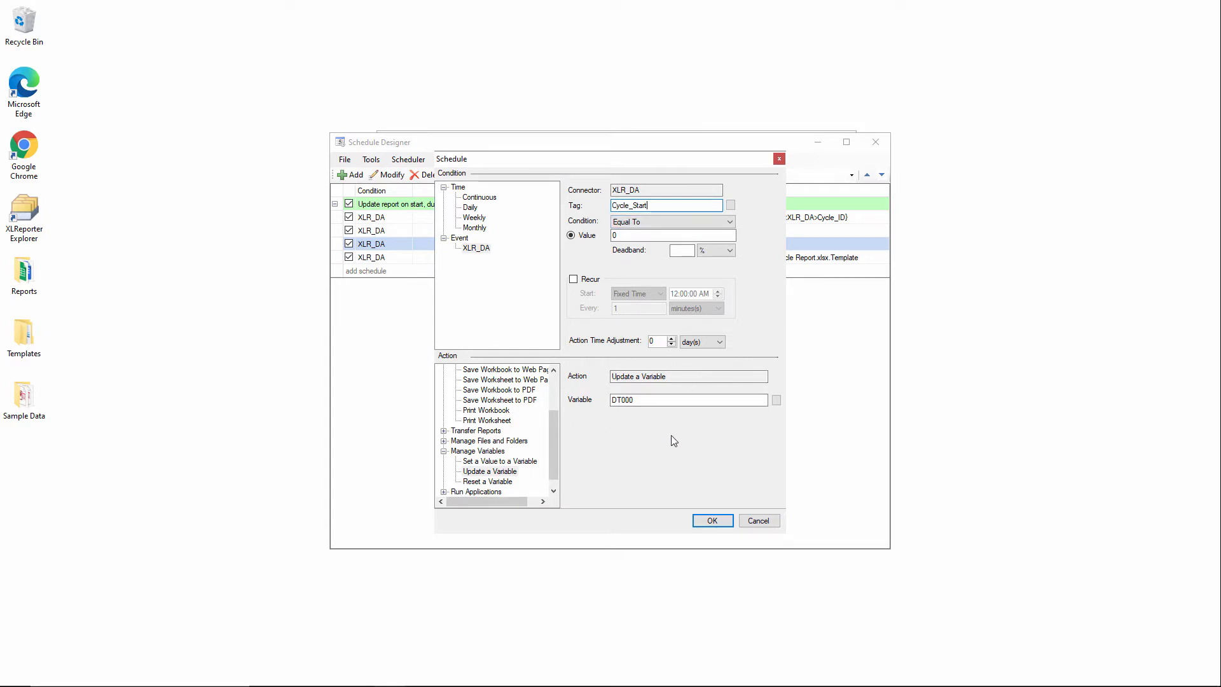
click(719, 525)
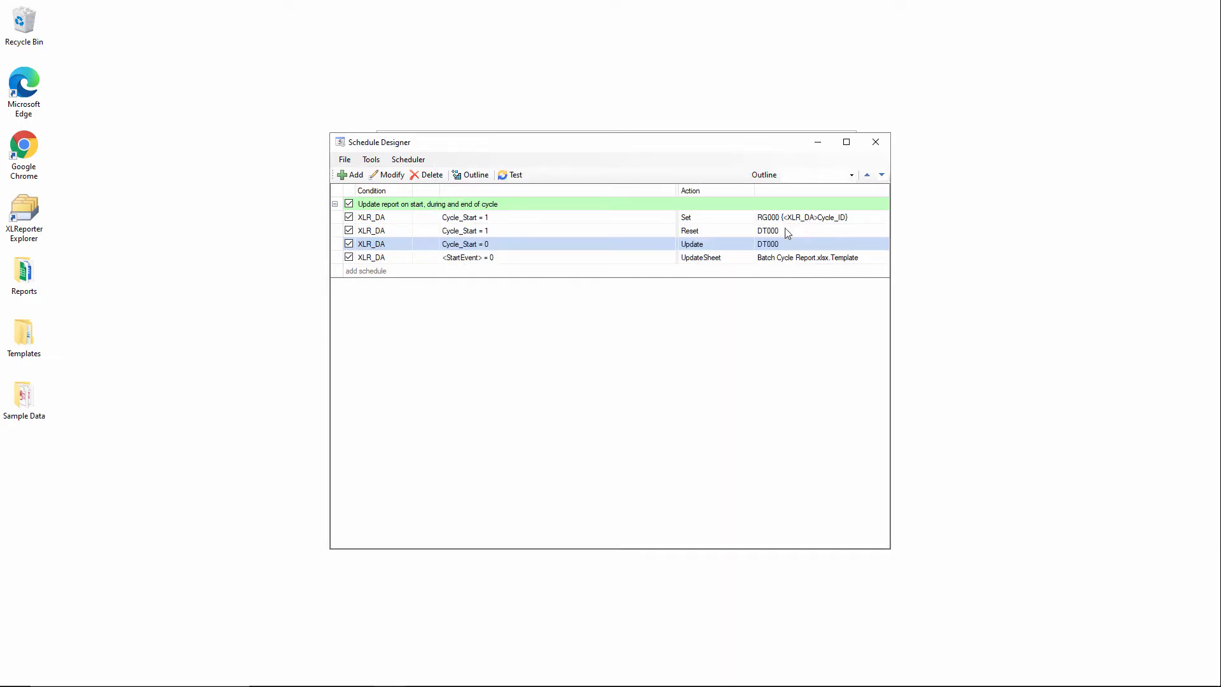
Modify the schedule line that updates the Batch Cycle Report worksheet so its event tag is the copied Cycle_Start
click(732, 259)
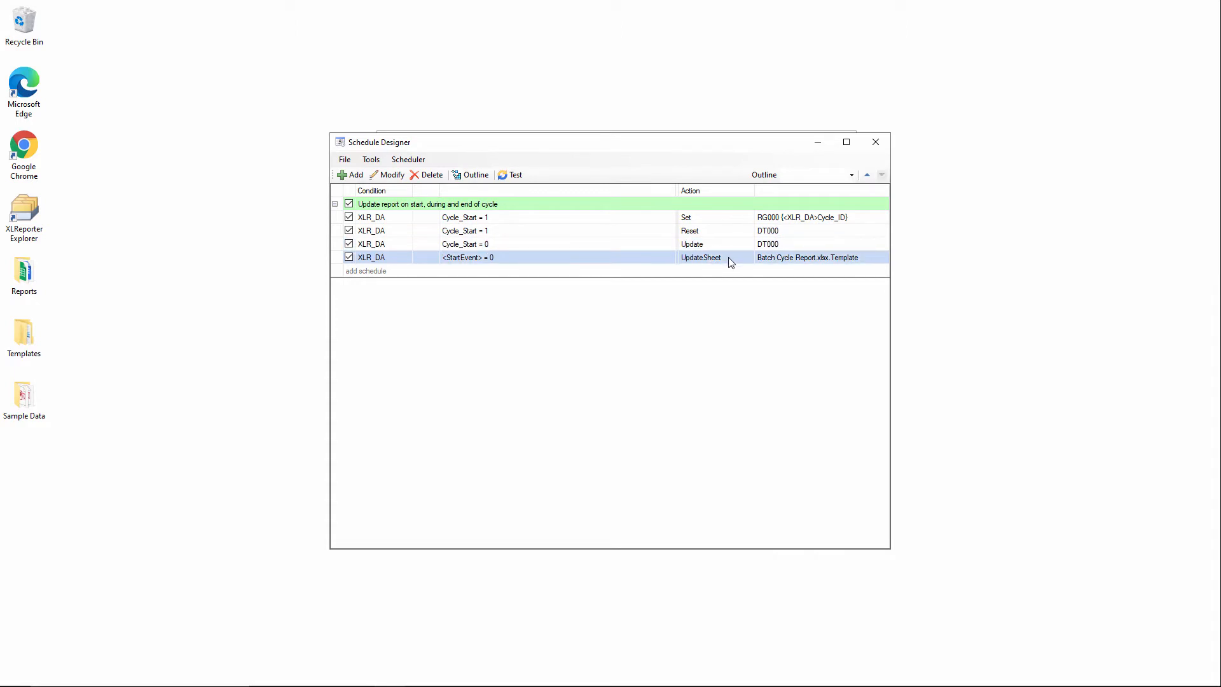
click(393, 175)
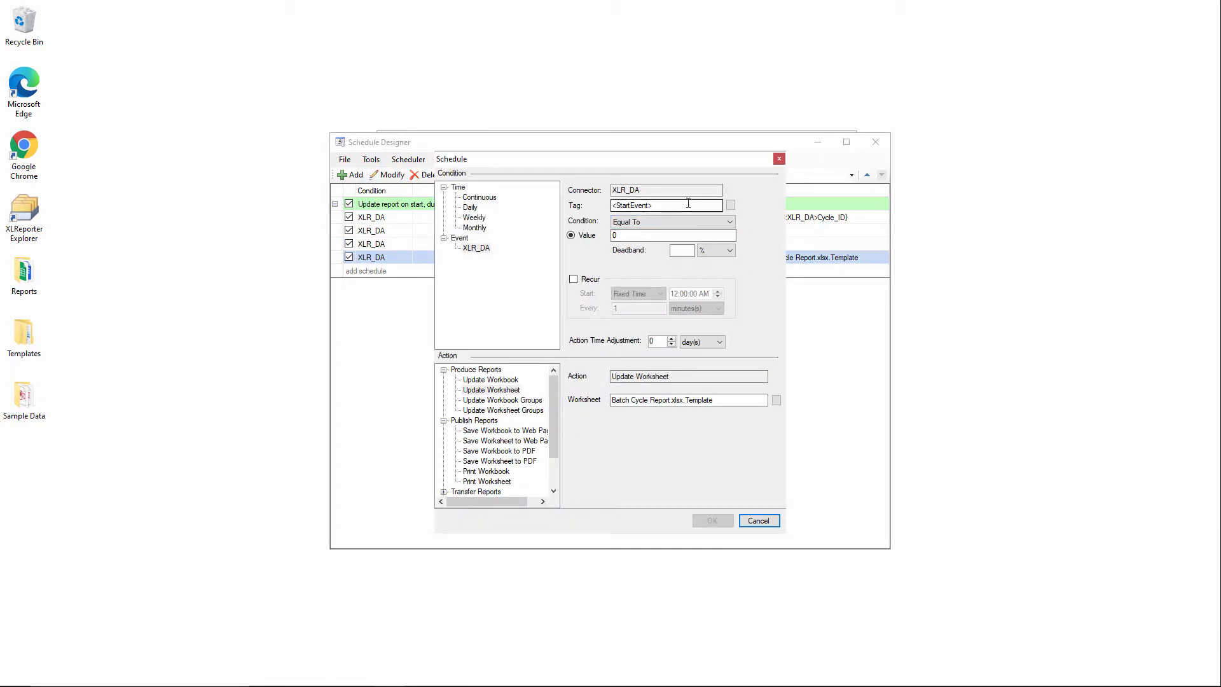
key(ctrl+v)
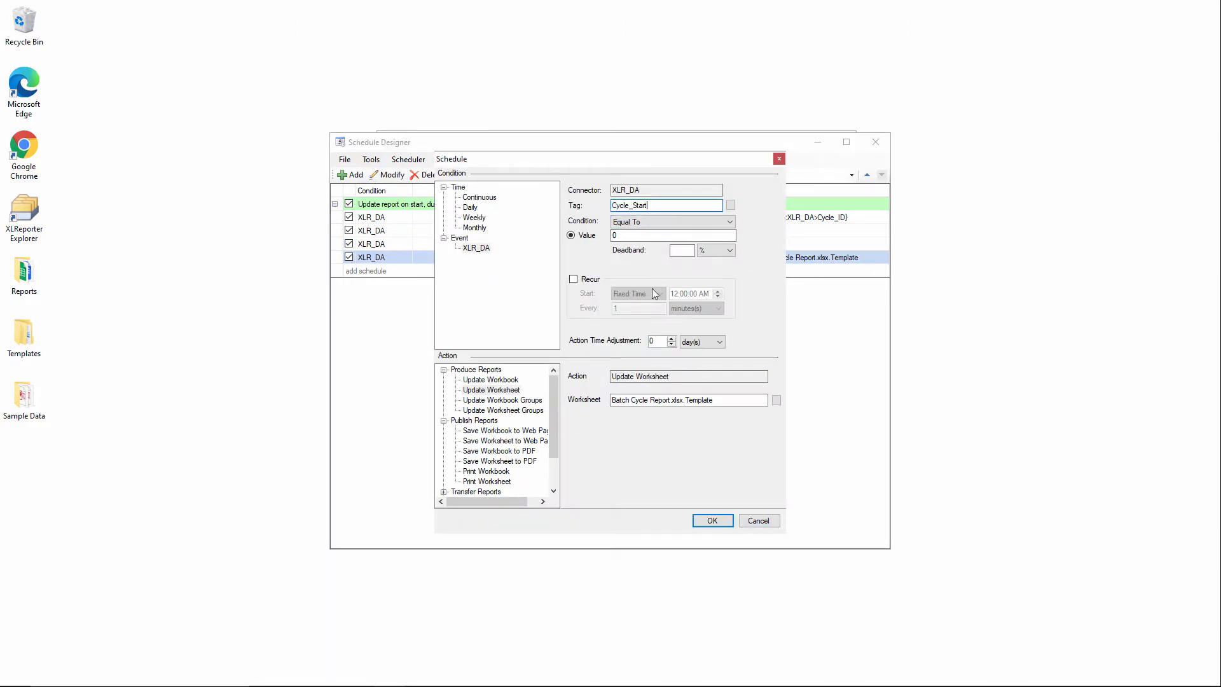
click(712, 520)
Save the schedule and close the Schedule Designer
click(344, 160)
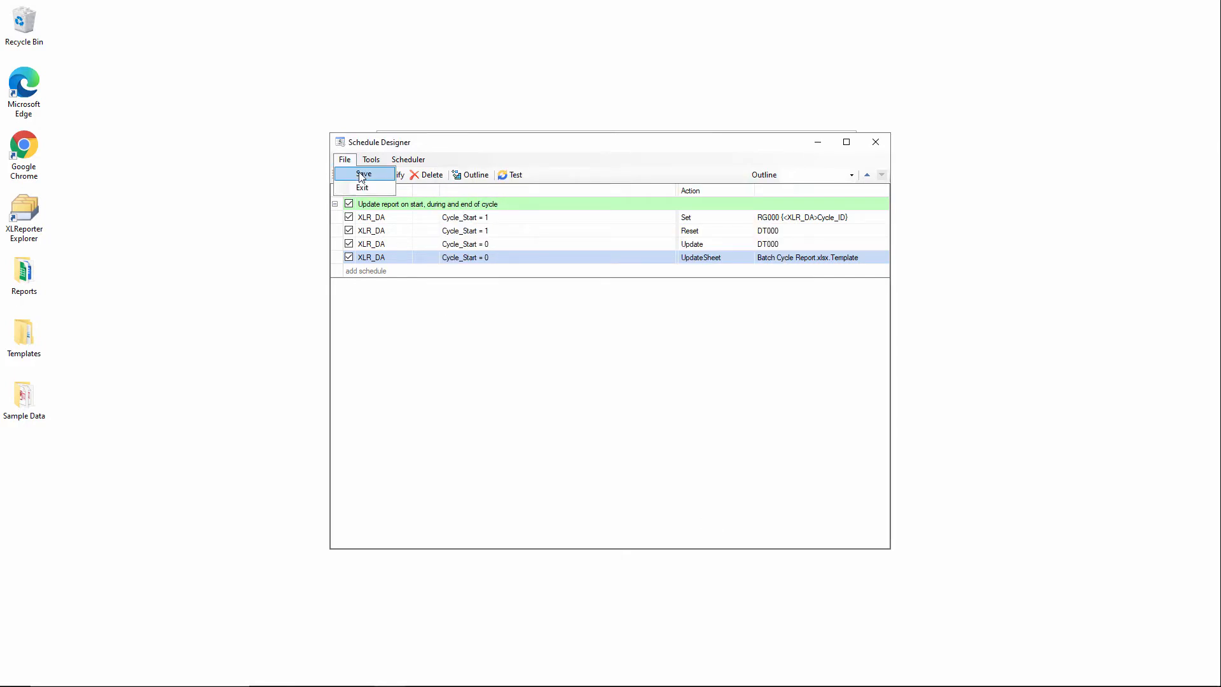
click(362, 174)
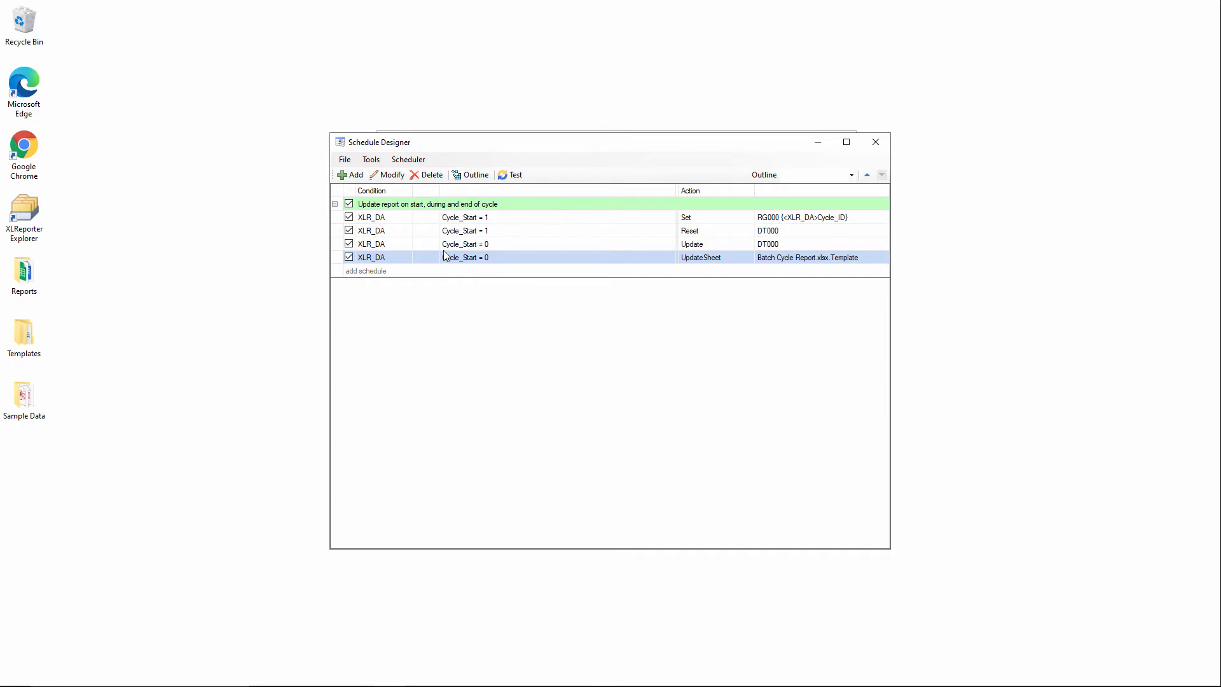
click(876, 143)
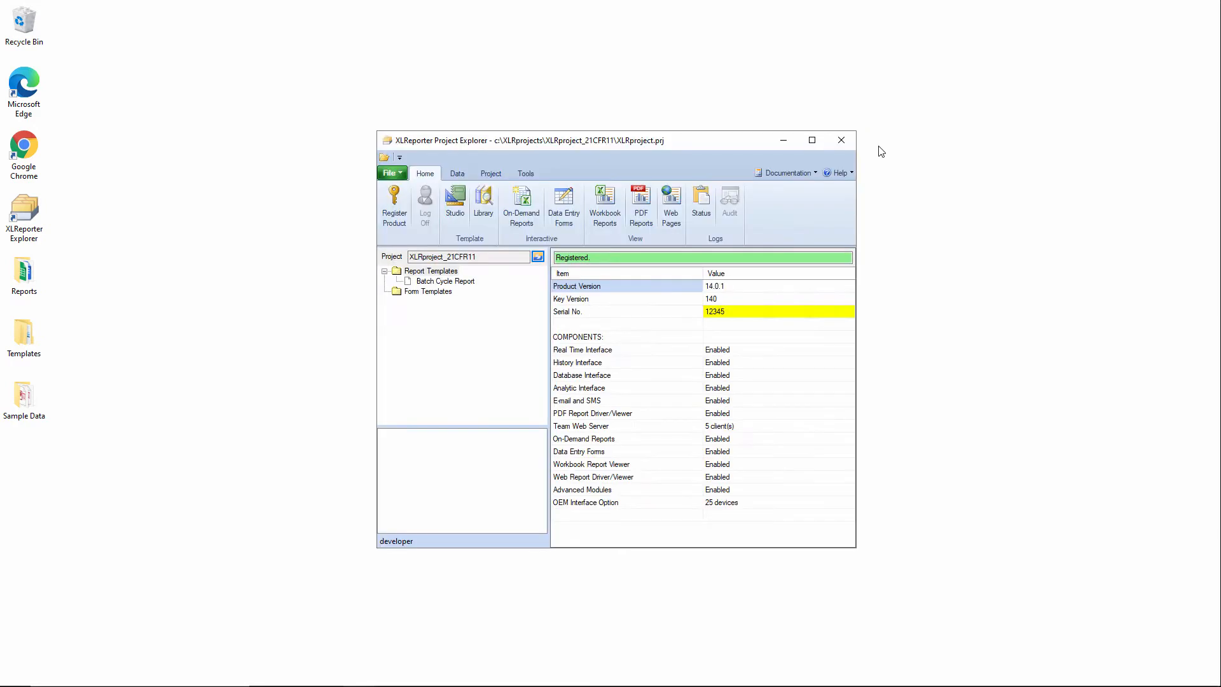
Open the Batch Cycle Report template from the project in Template Studio and maximize its window
double_click(471, 282)
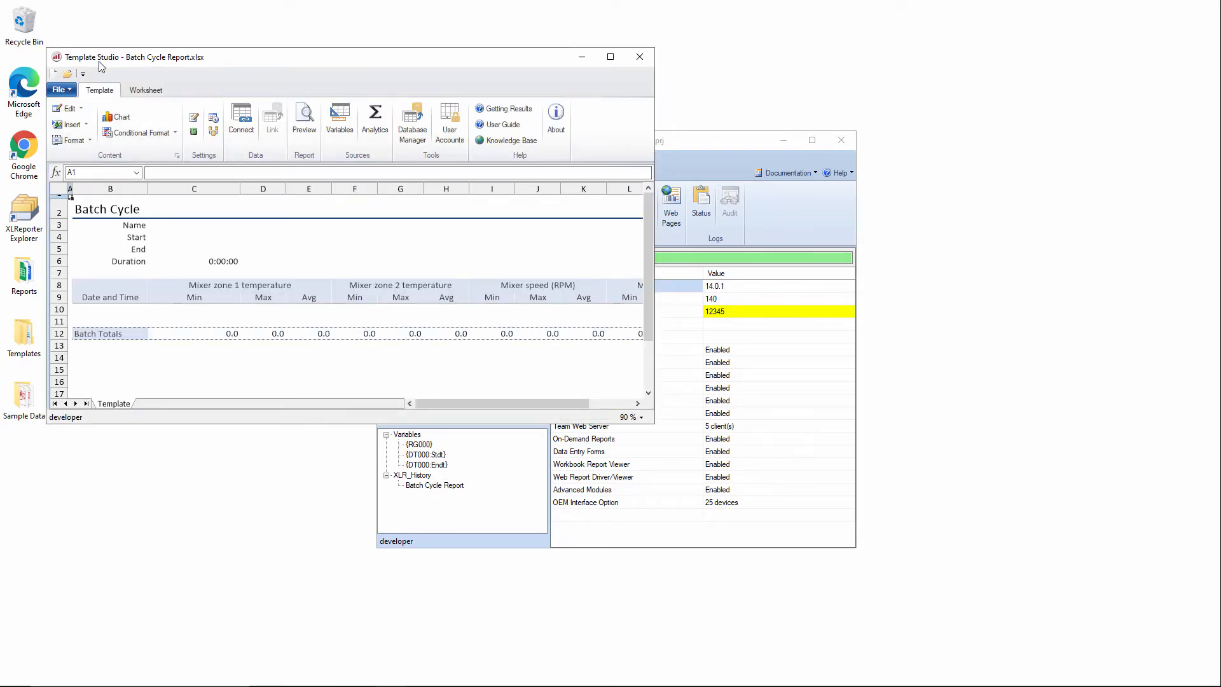
drag(127, 58, 278, 104)
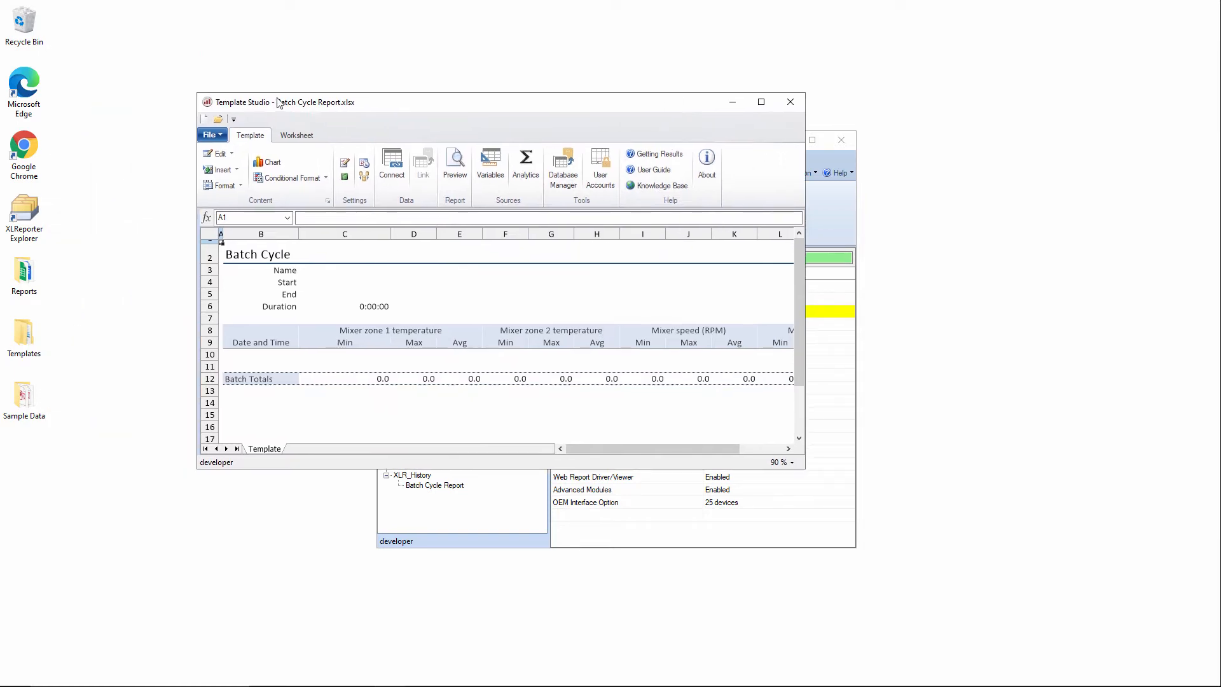
click(760, 103)
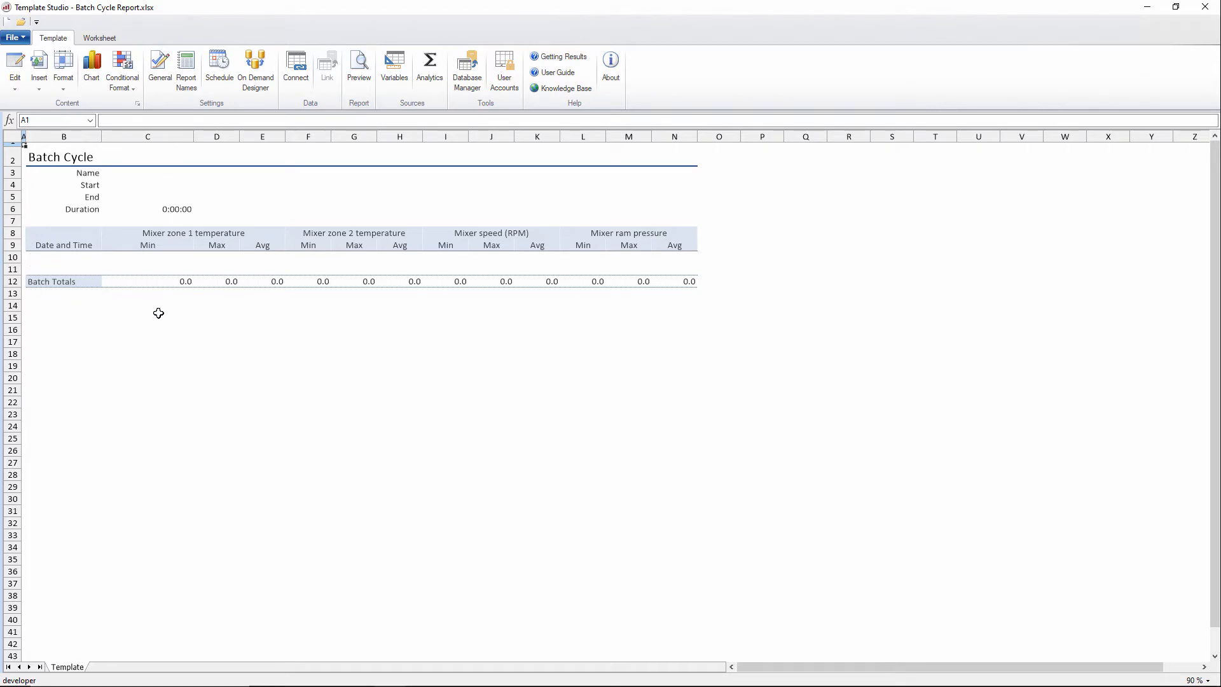
Examine the template's Name, Start, End and Duration cells, the data row B10:N10 and the first Batch Totals formula
click(168, 169)
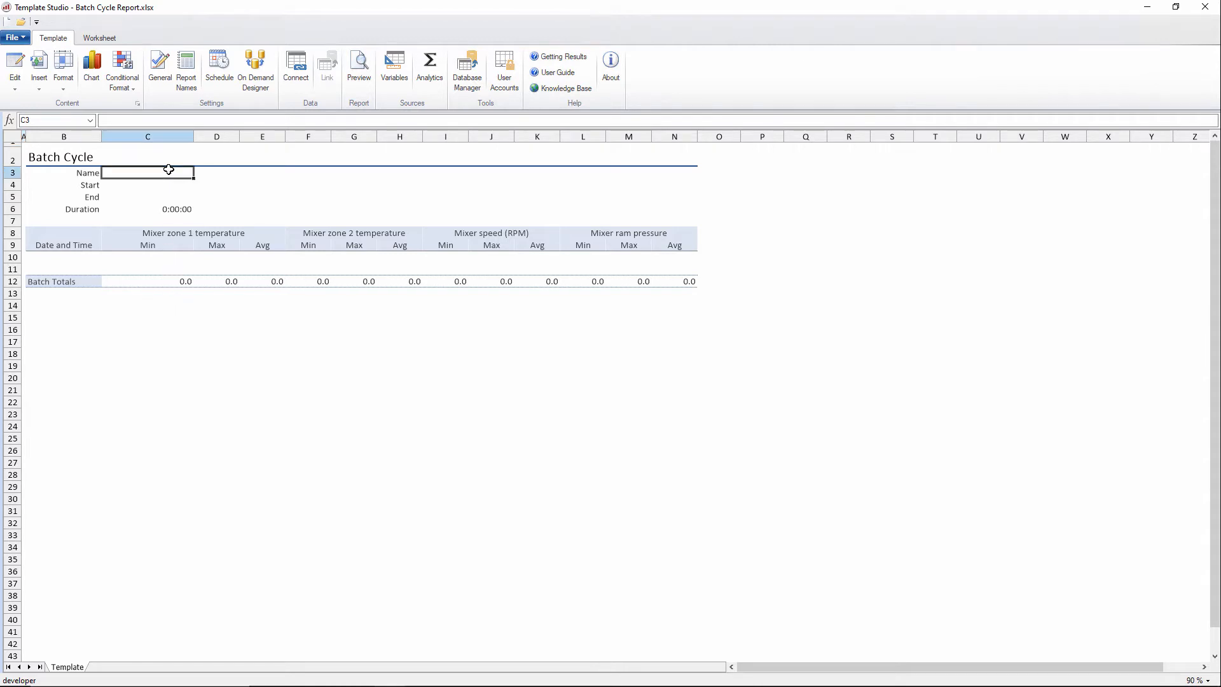
click(166, 186)
click(166, 197)
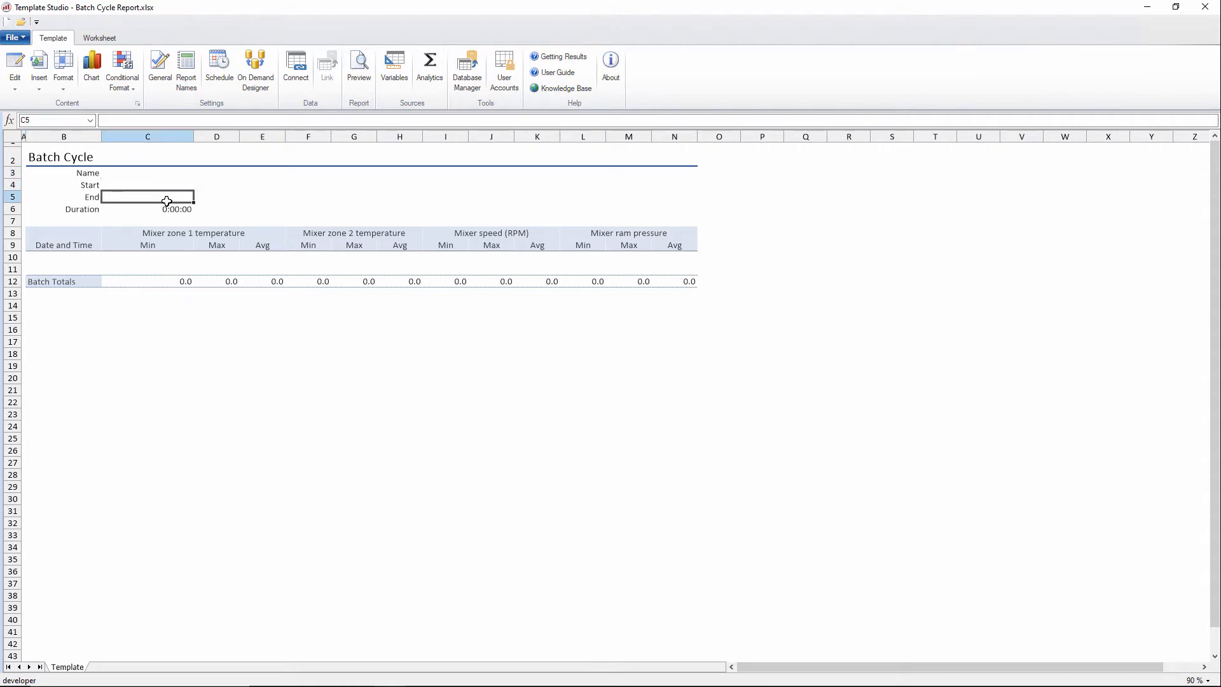
click(166, 210)
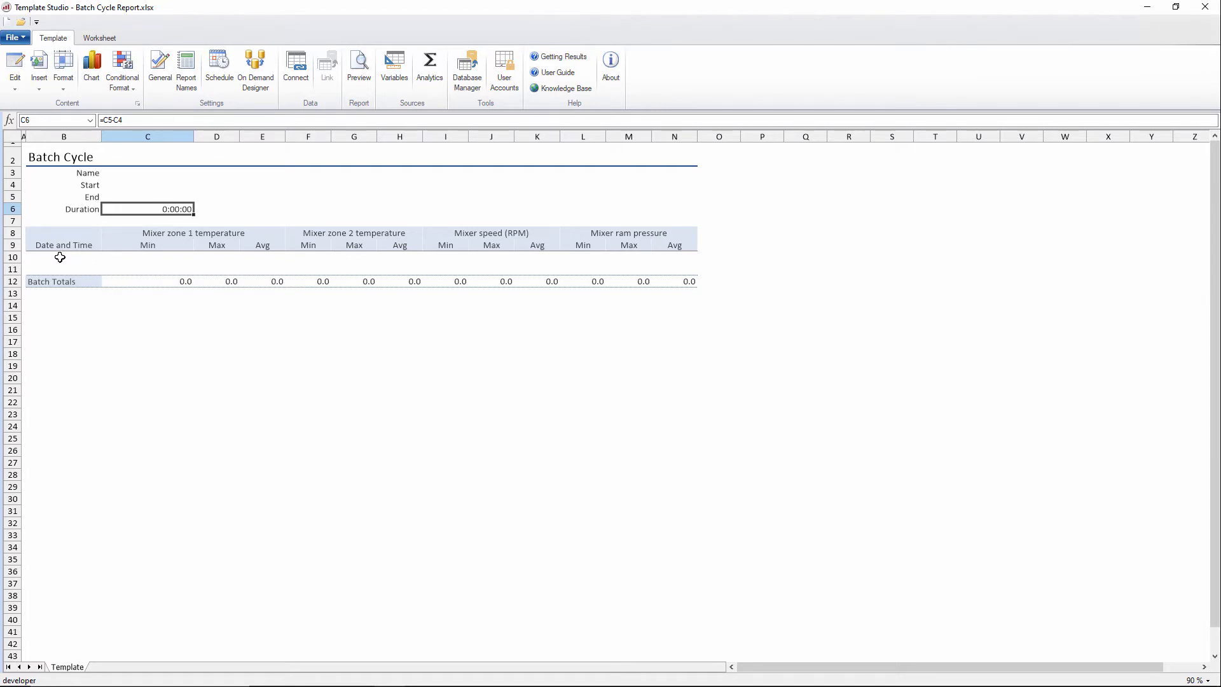
drag(60, 257, 692, 261)
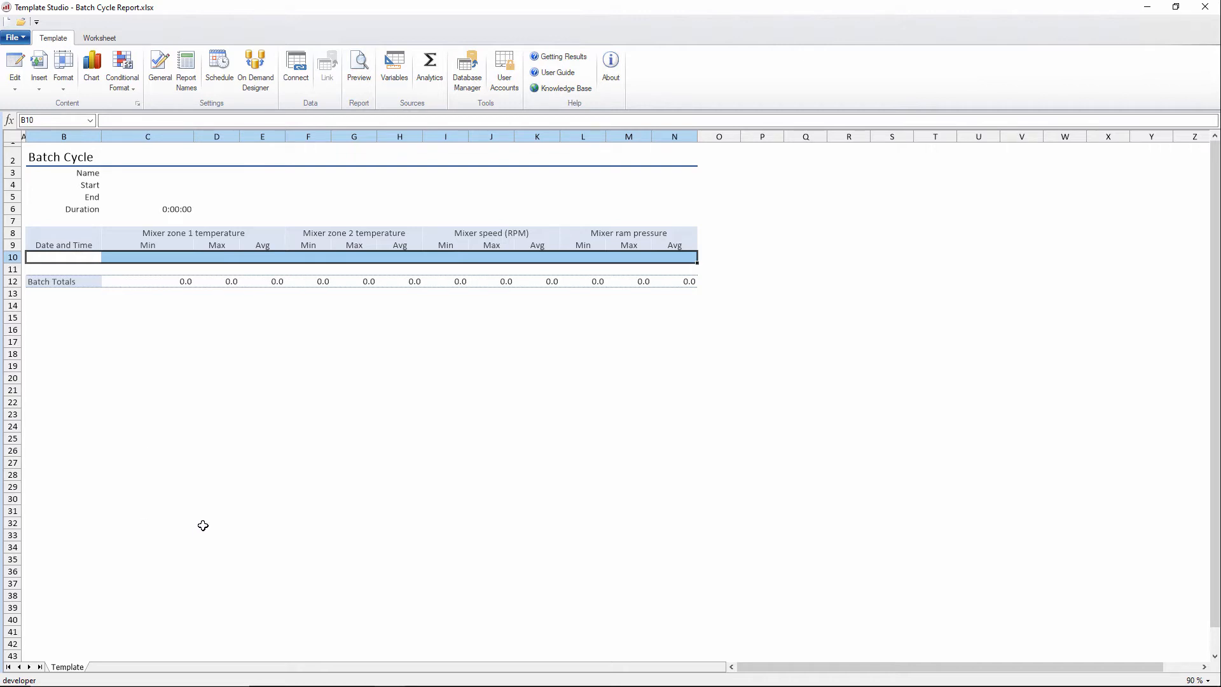
click(192, 286)
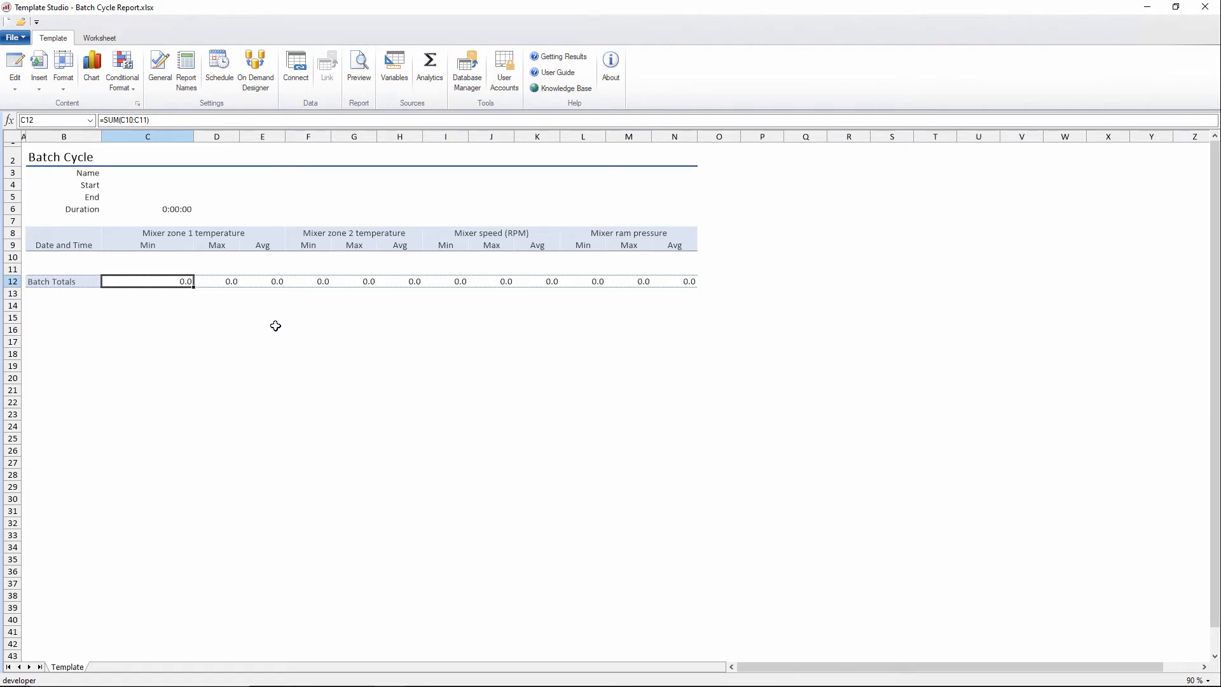
Open the template's data connections and review the variable connections for the batch start and end times
click(297, 71)
drag(370, 154, 791, 170)
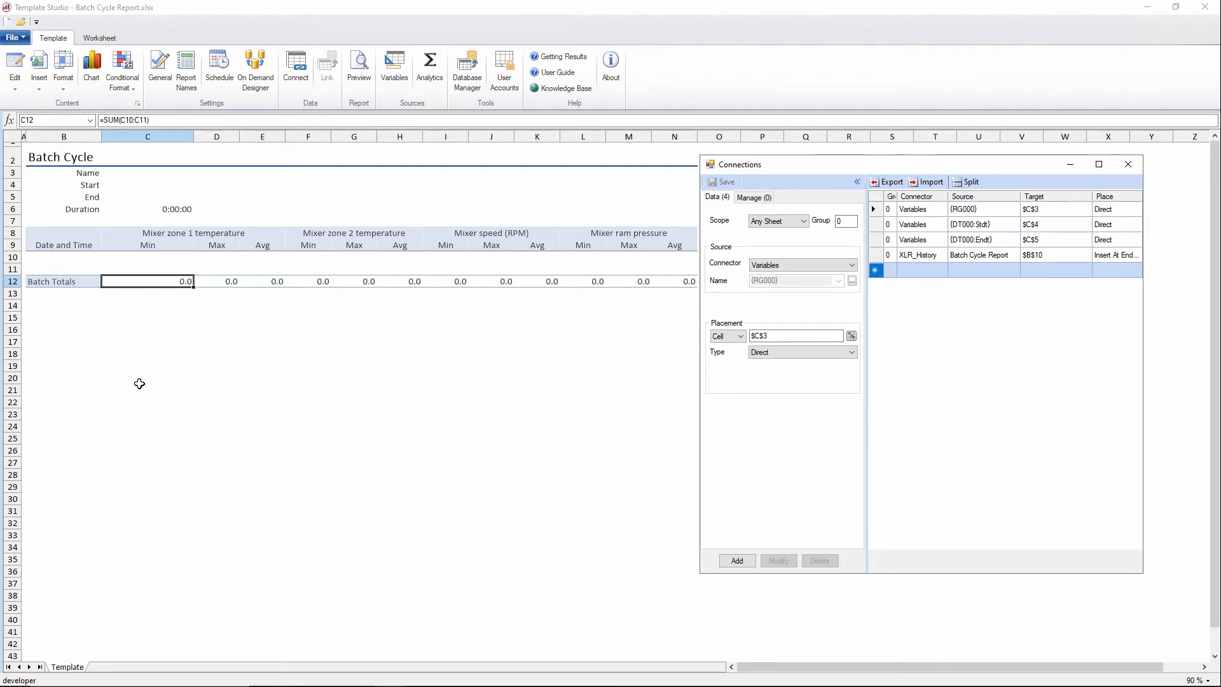
click(977, 229)
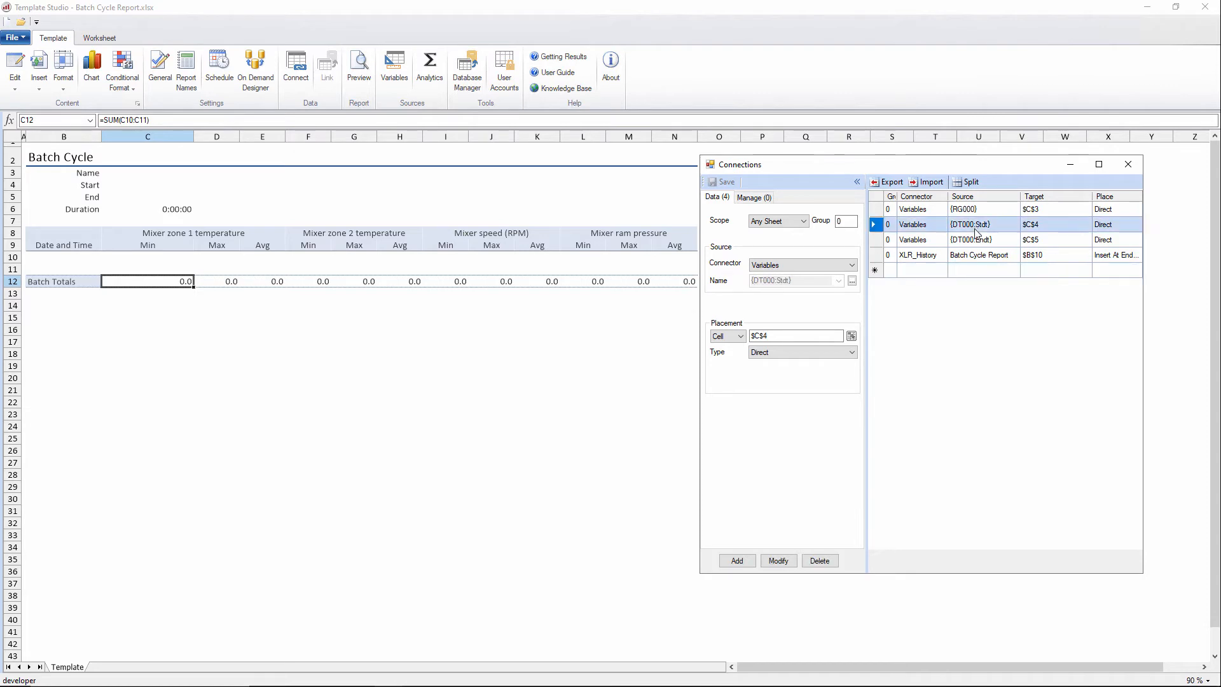
click(969, 240)
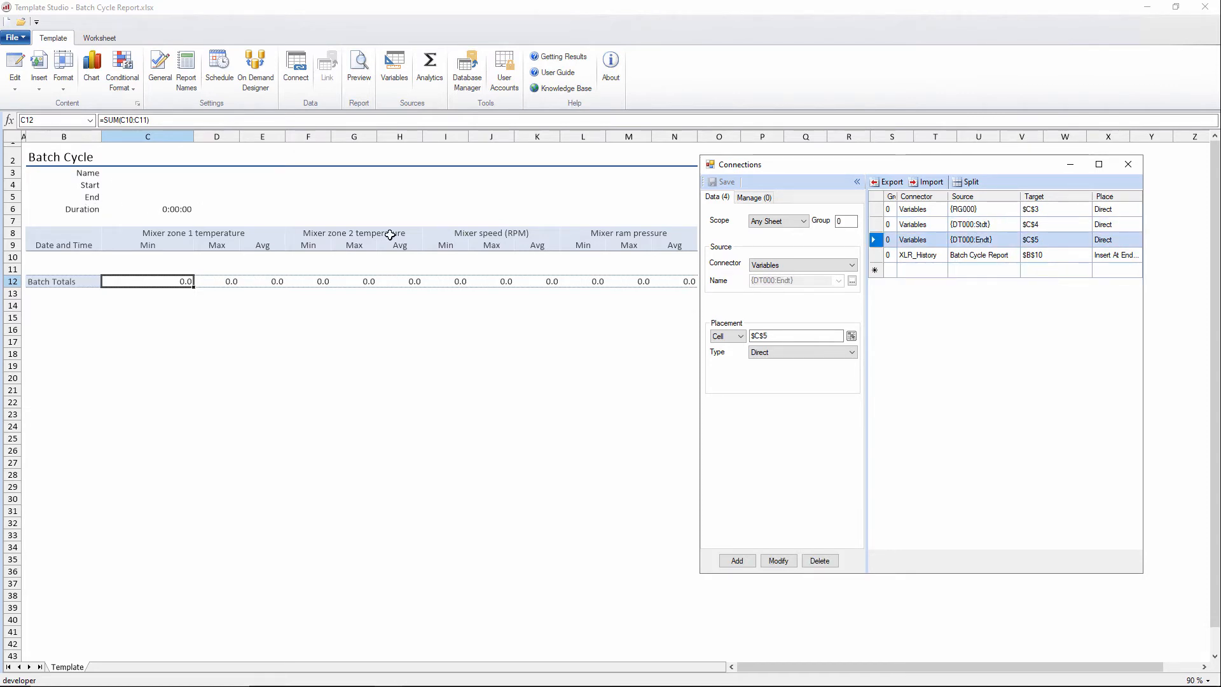
Inspect the columns of the XLR_History Batch Cycle Report data group and close the connections
click(967, 258)
double_click(967, 257)
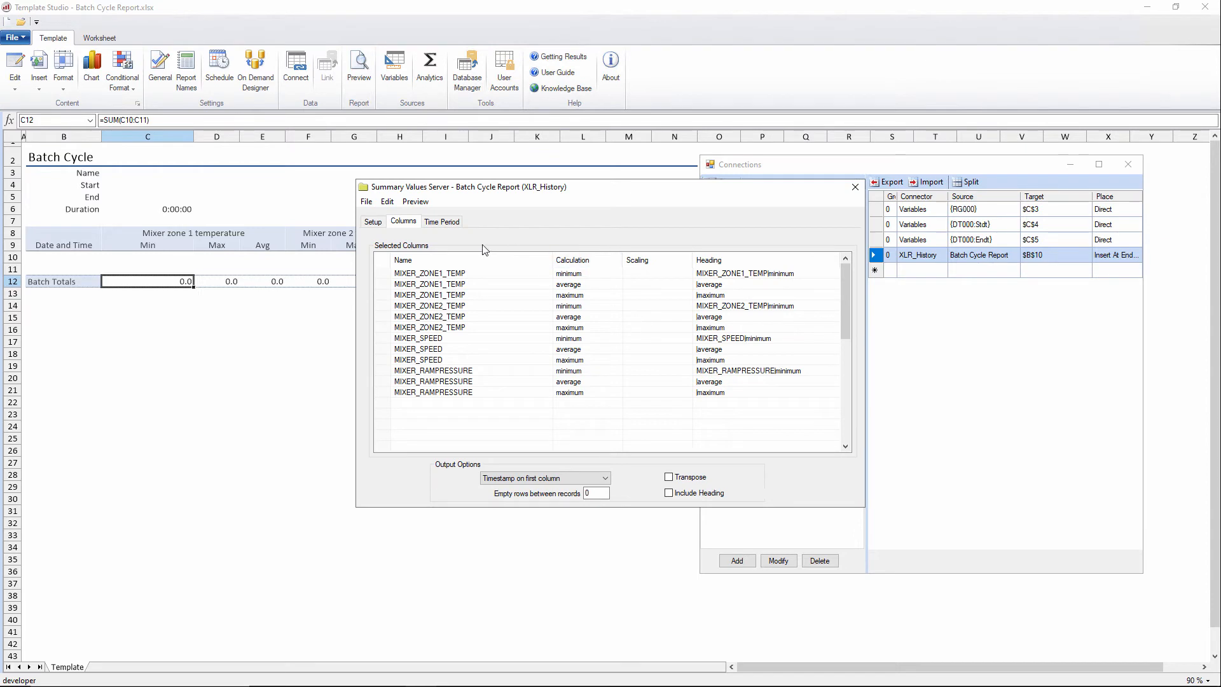
click(856, 186)
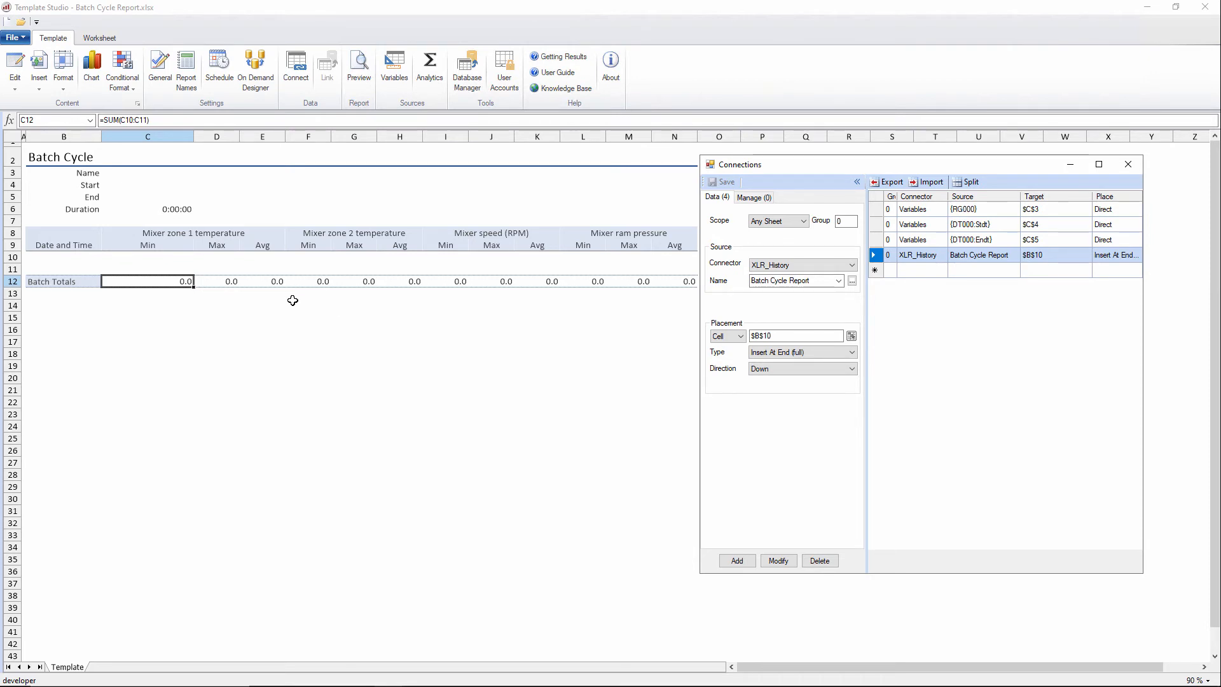
click(1122, 166)
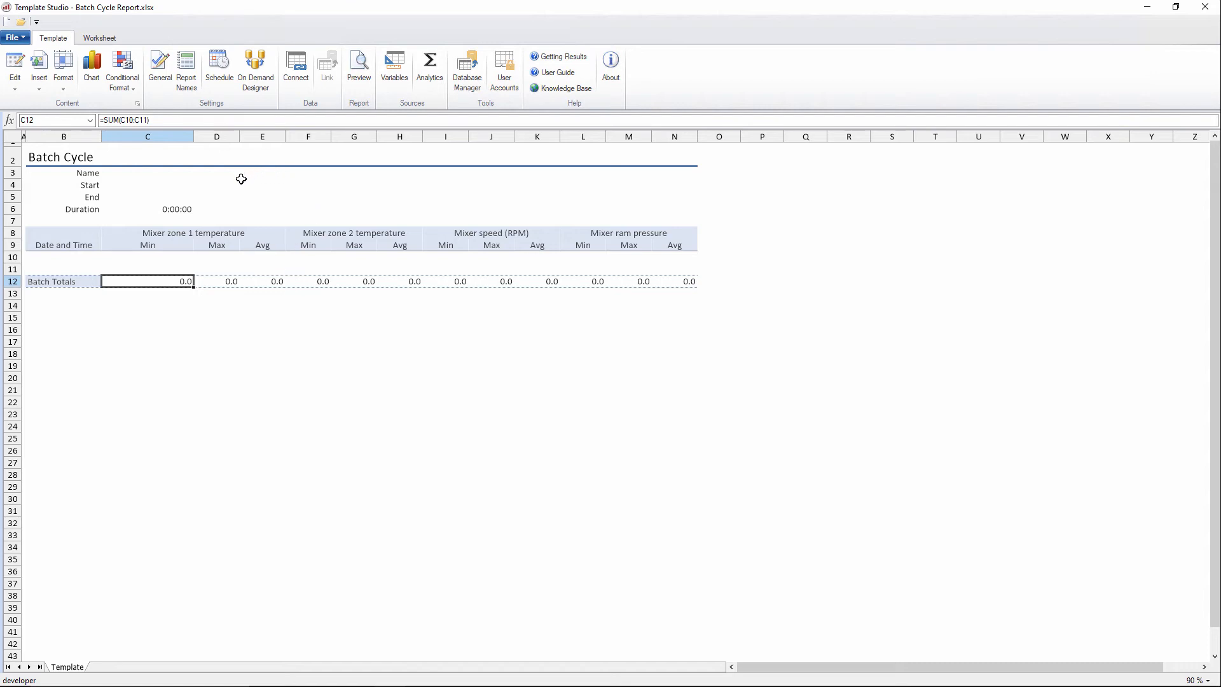
Clear the report name of the Template worksheet in the report naming settings
click(186, 67)
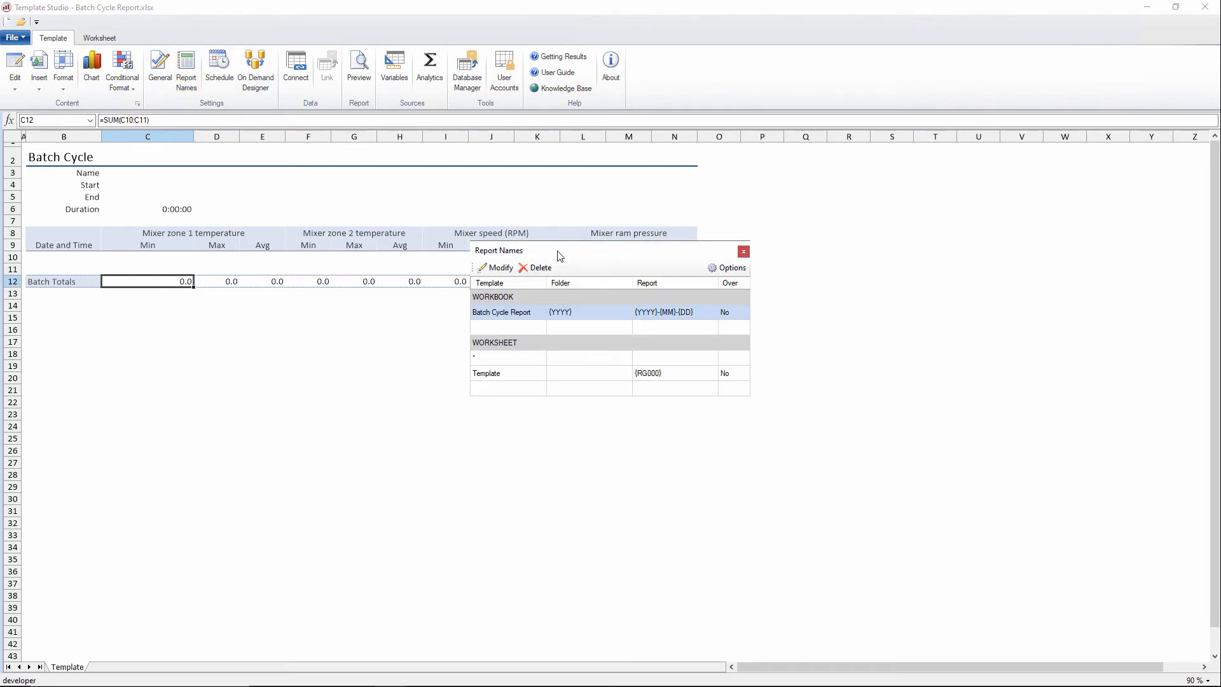
drag(558, 253, 465, 345)
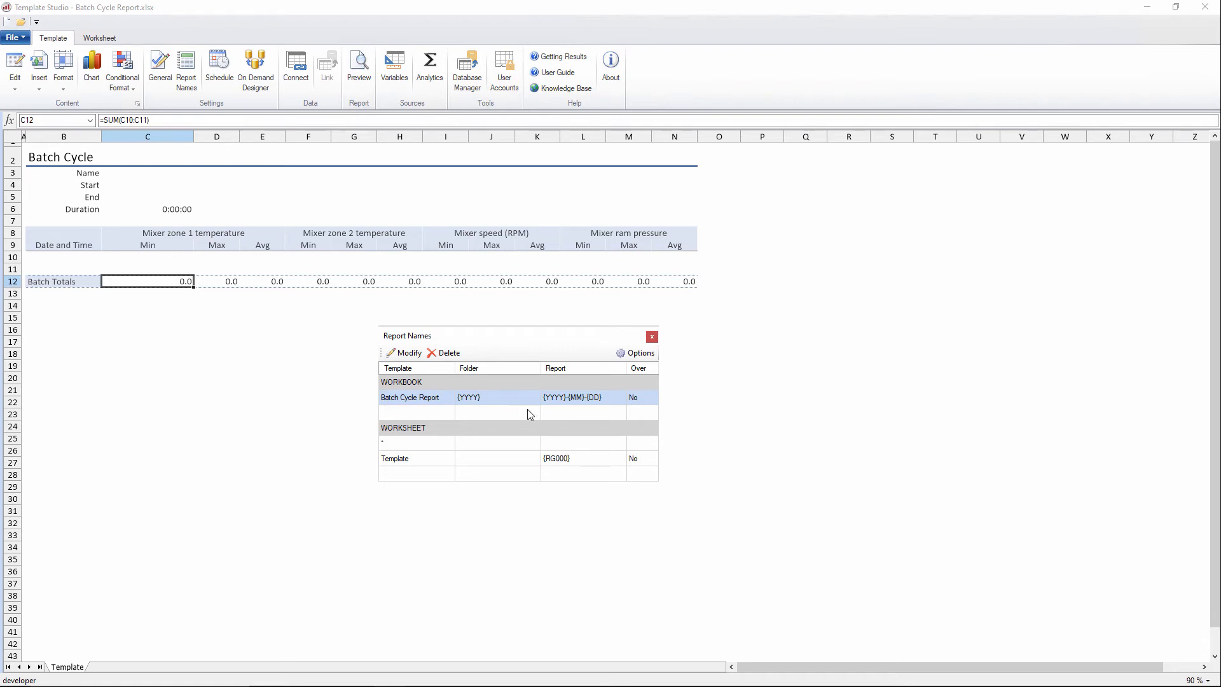
click(578, 463)
double_click(578, 463)
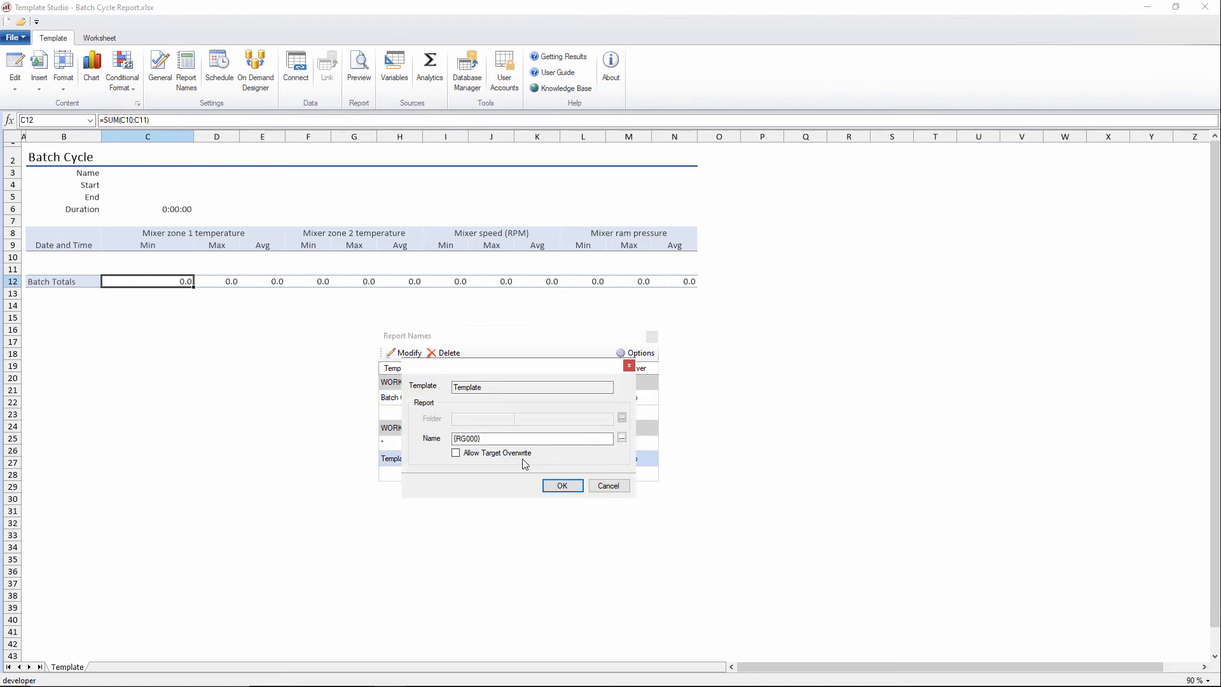
drag(502, 437, 448, 437)
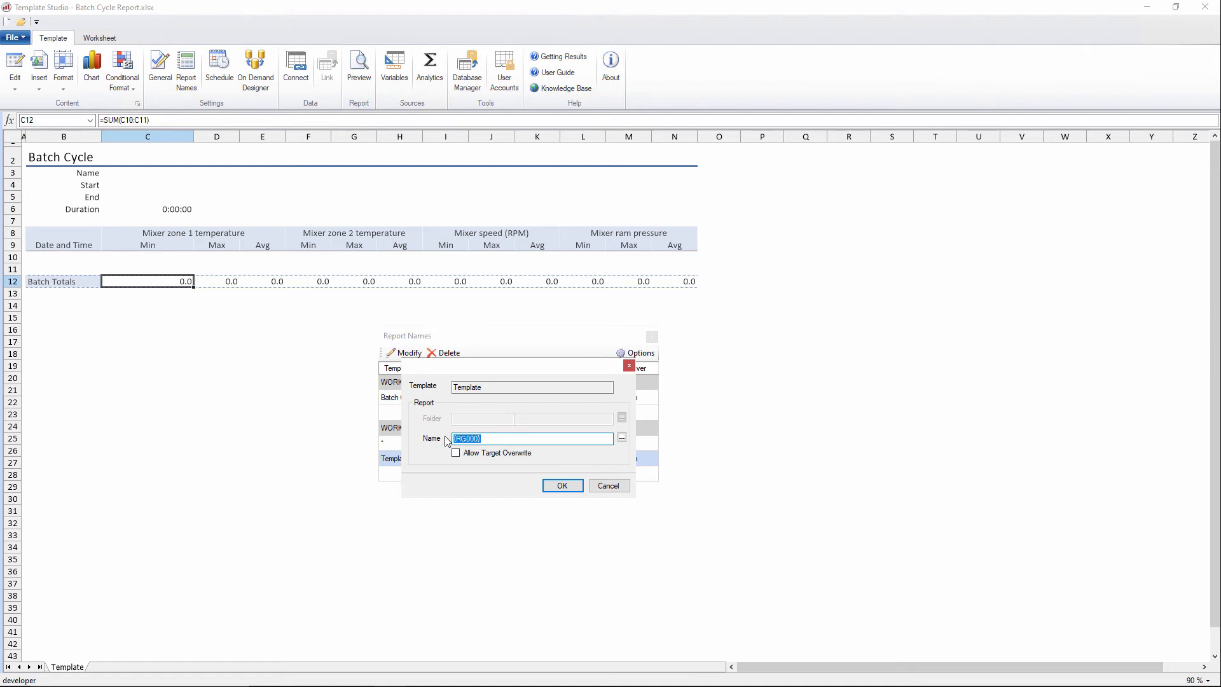
key(BackSpace)
click(568, 487)
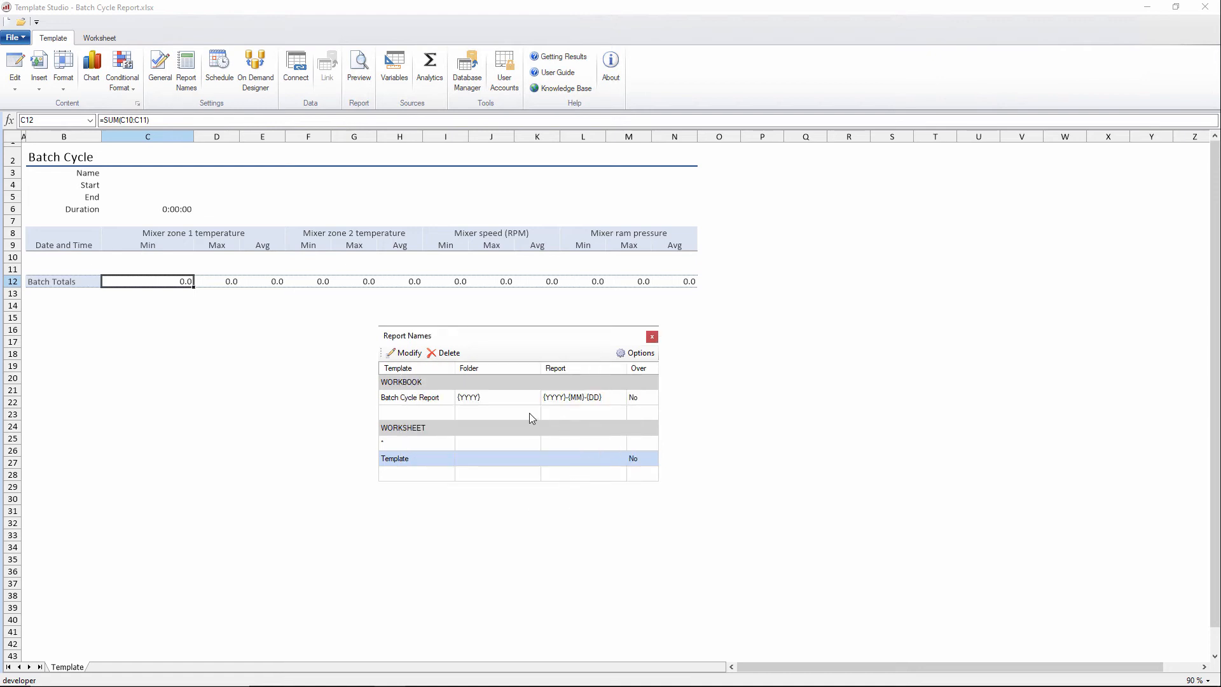
Set the report name of the Batch Cycle Report workbook to {YYYY}-{MM}-{DD}-{RG000} and close the report naming settings
double_click(573, 398)
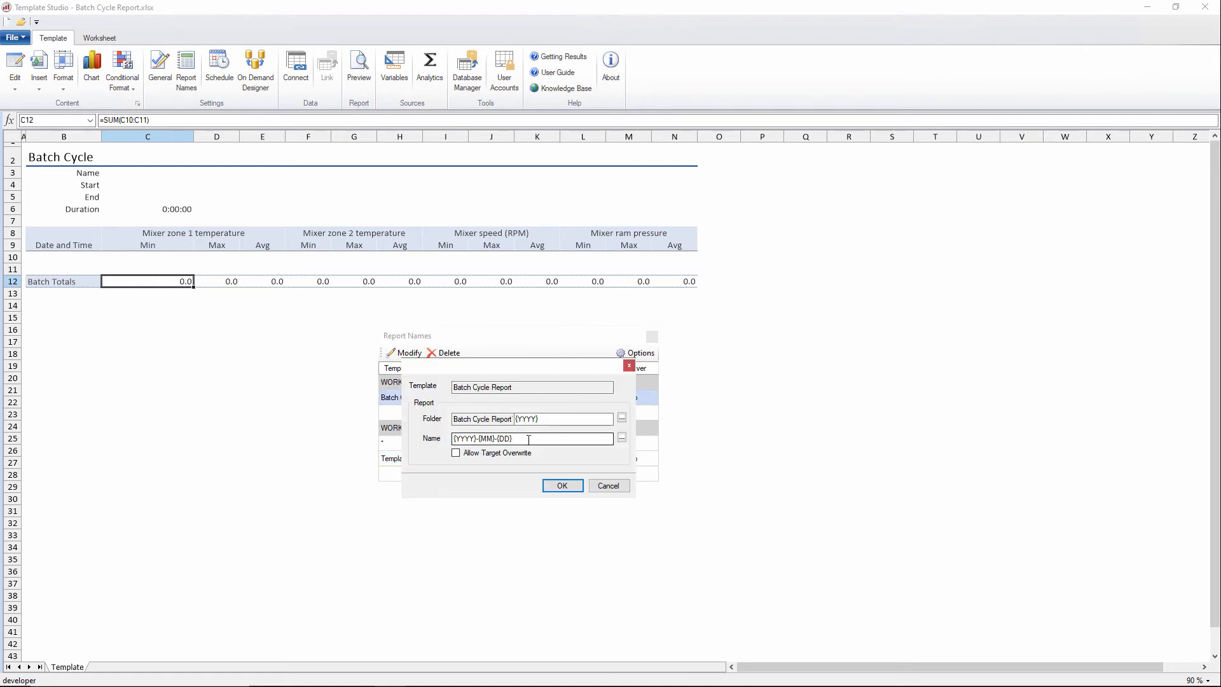
click(528, 439)
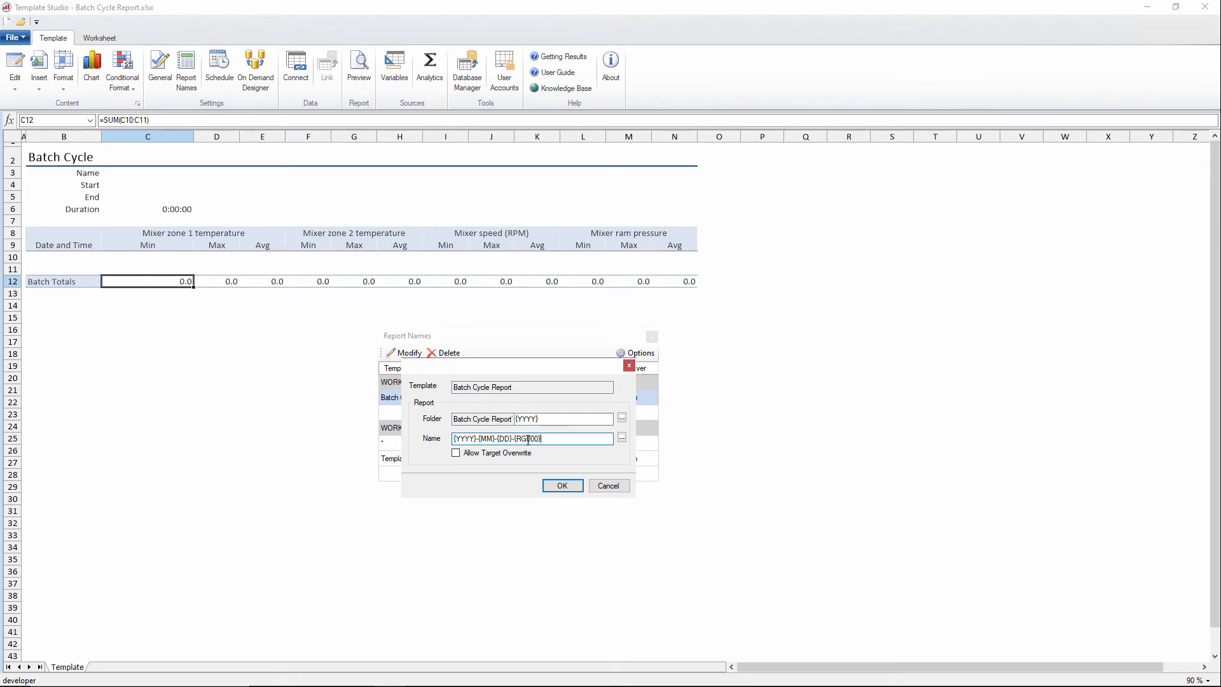
click(562, 485)
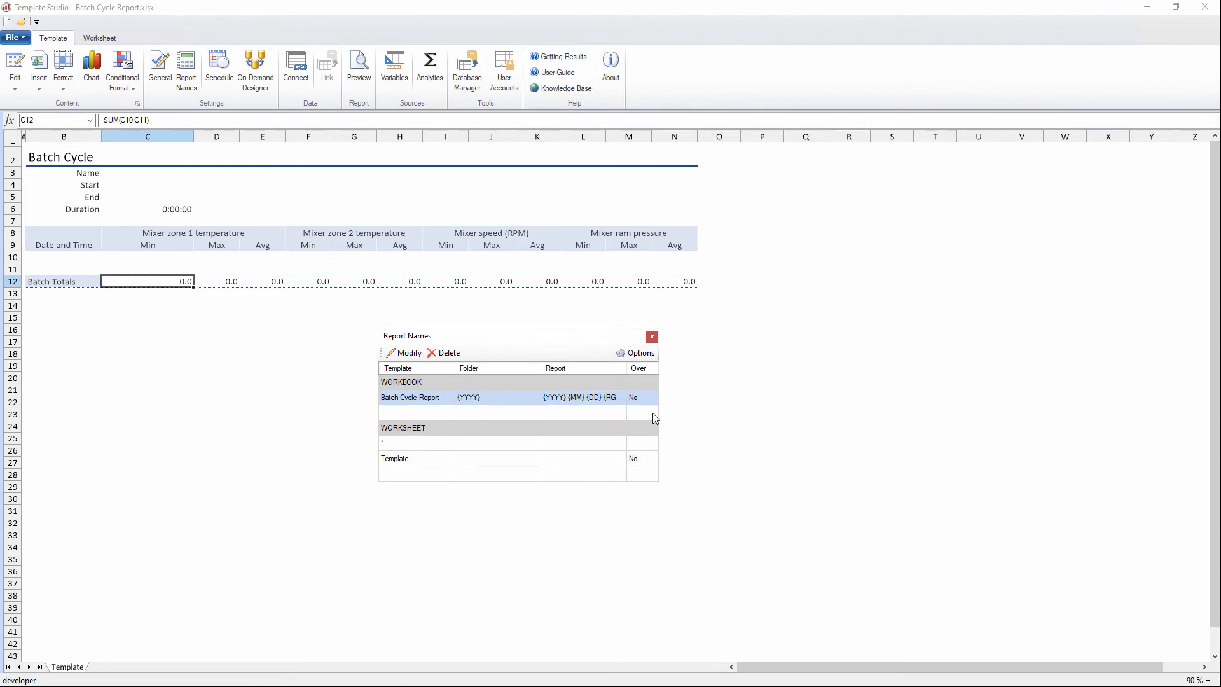
click(652, 336)
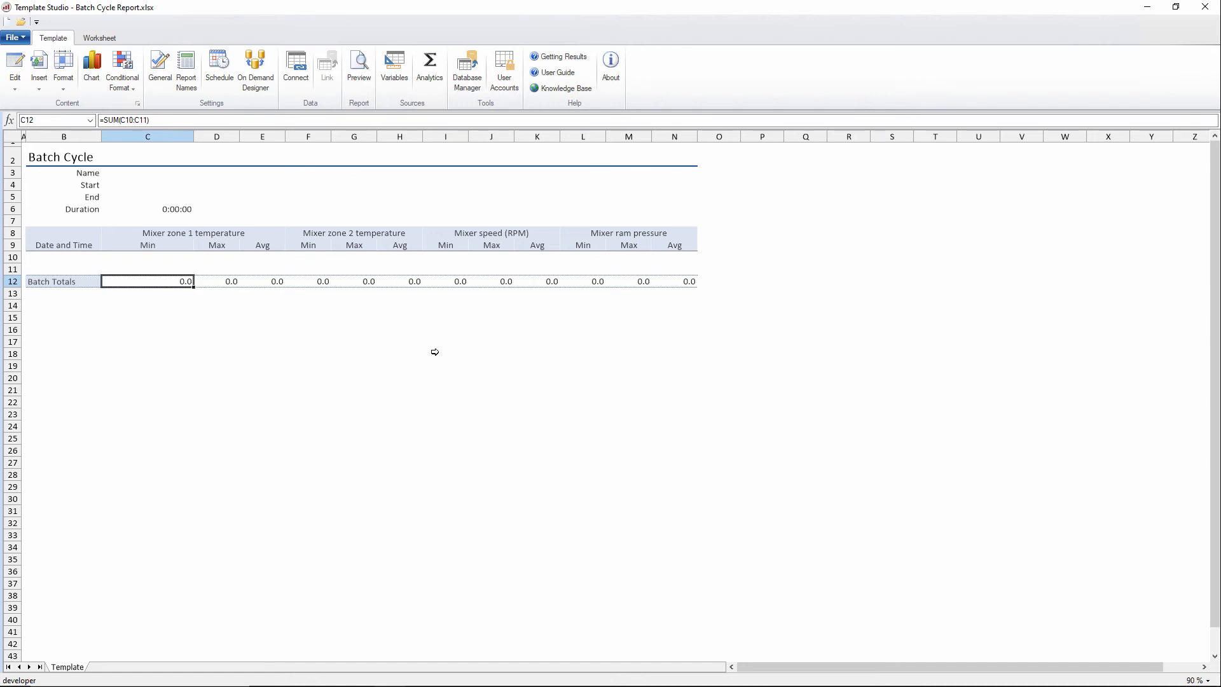
Save the Batch Cycle Report template and open its schedule
click(22, 40)
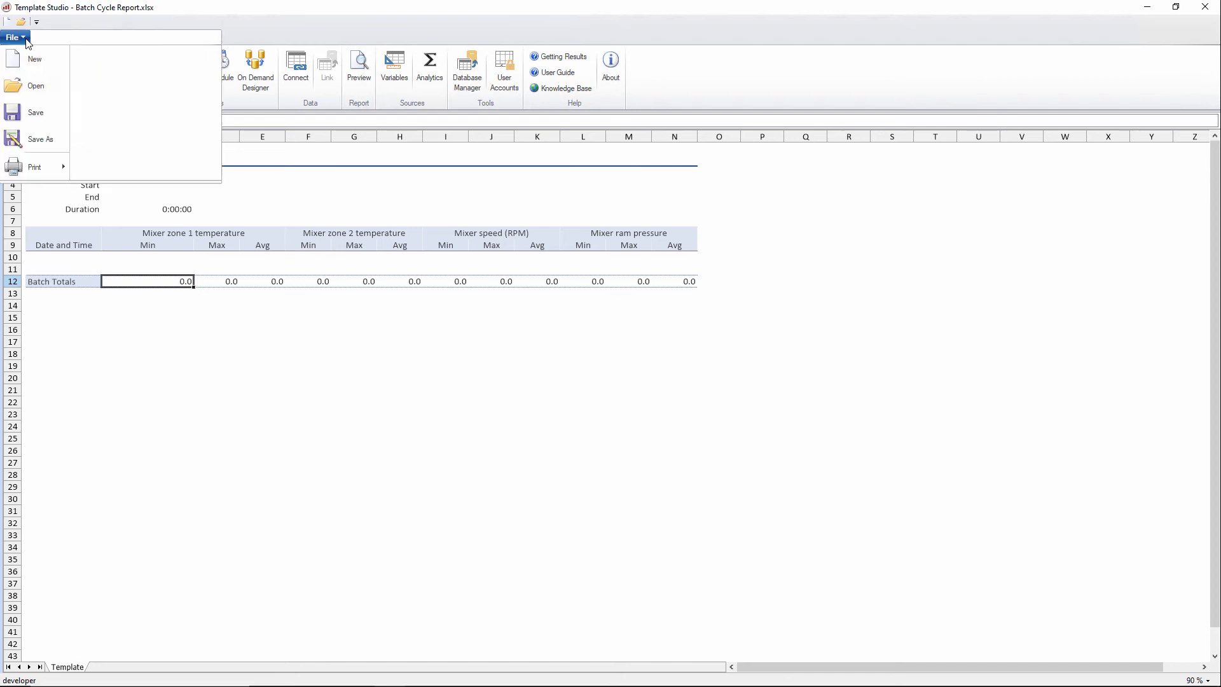
click(33, 115)
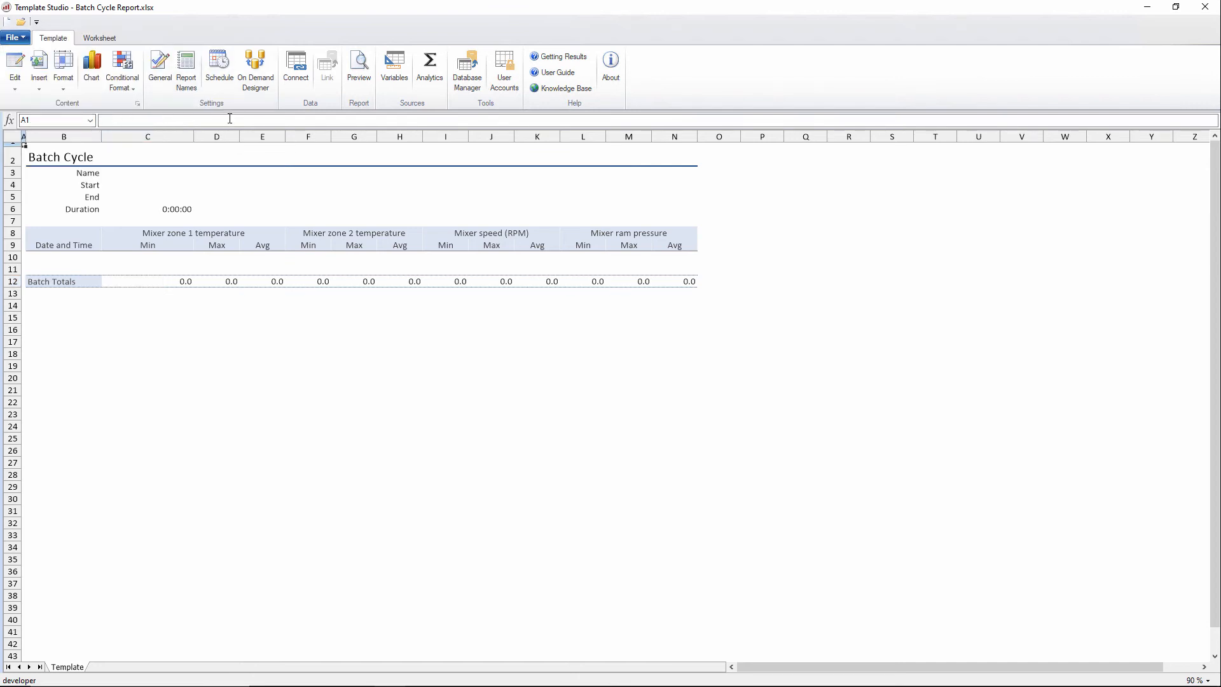
click(219, 67)
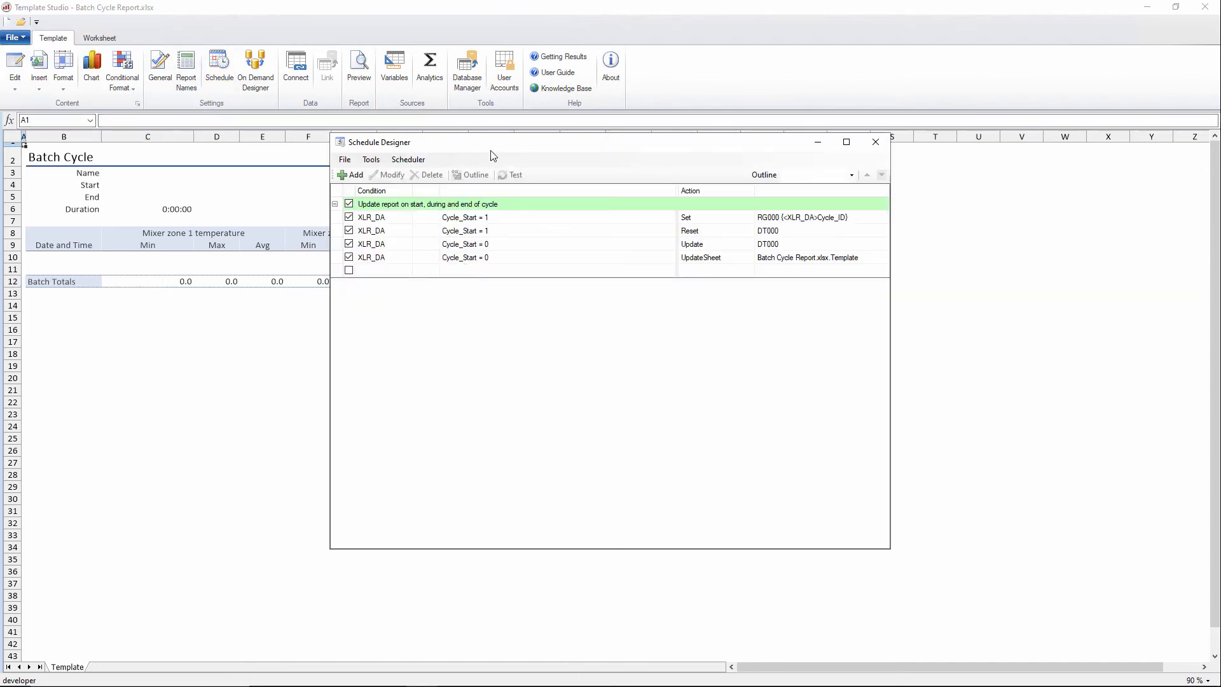
Close the template in Template Studio and arrange the Project Explorer and Schedule Designer windows side by side
drag(492, 155, 721, 189)
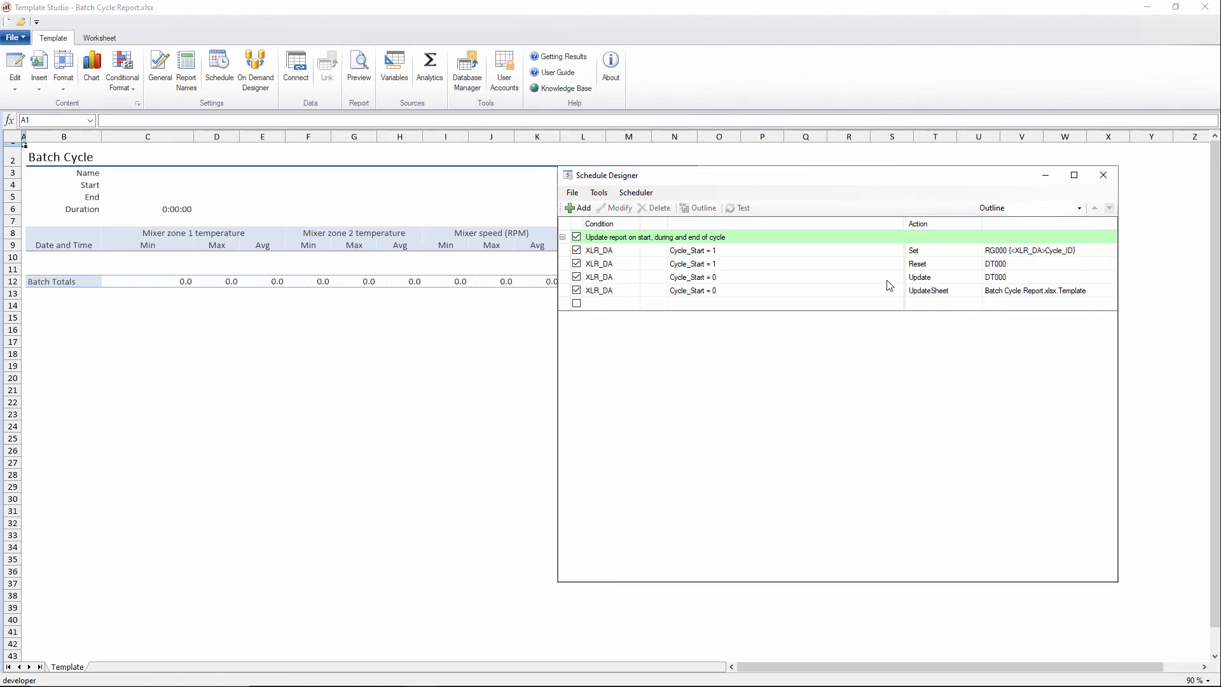
click(985, 46)
click(1207, 7)
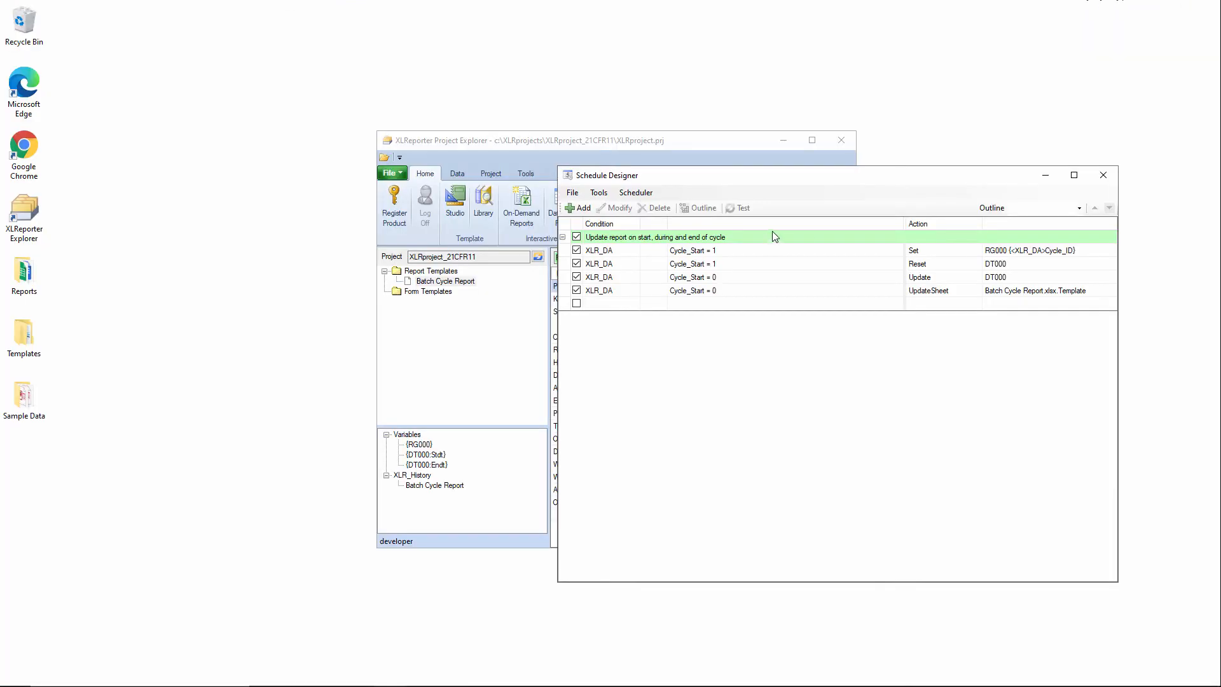
drag(591, 140, 260, 92)
drag(722, 181, 778, 67)
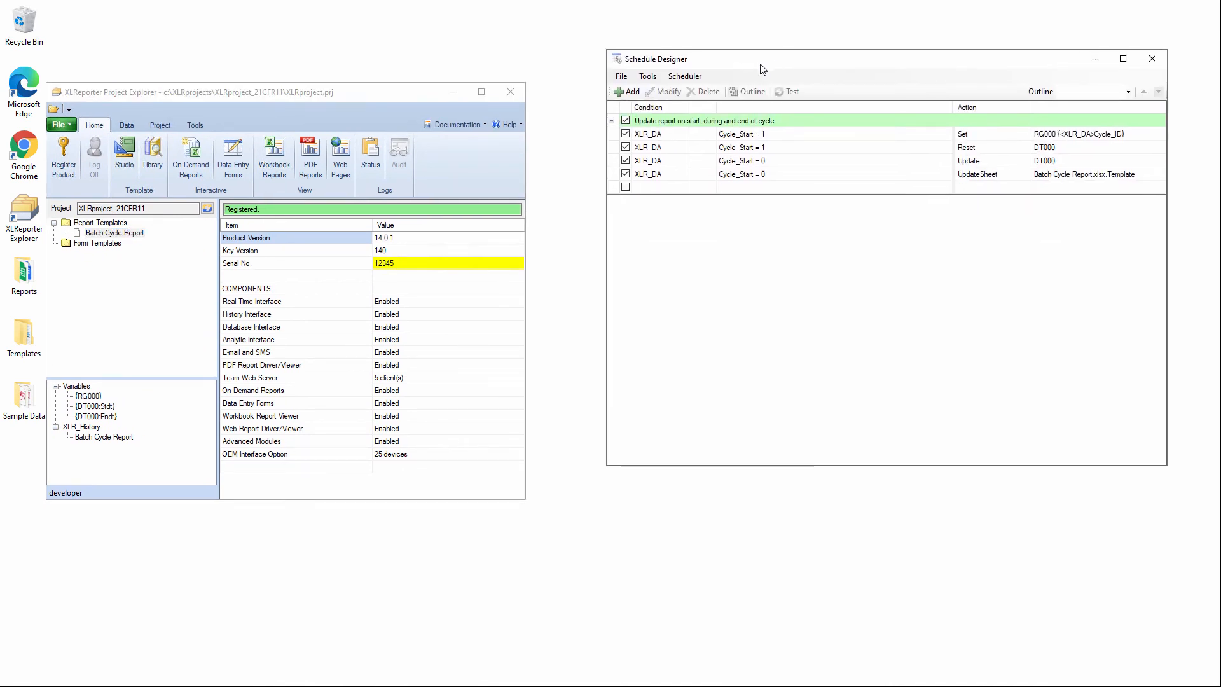
drag(335, 93, 382, 67)
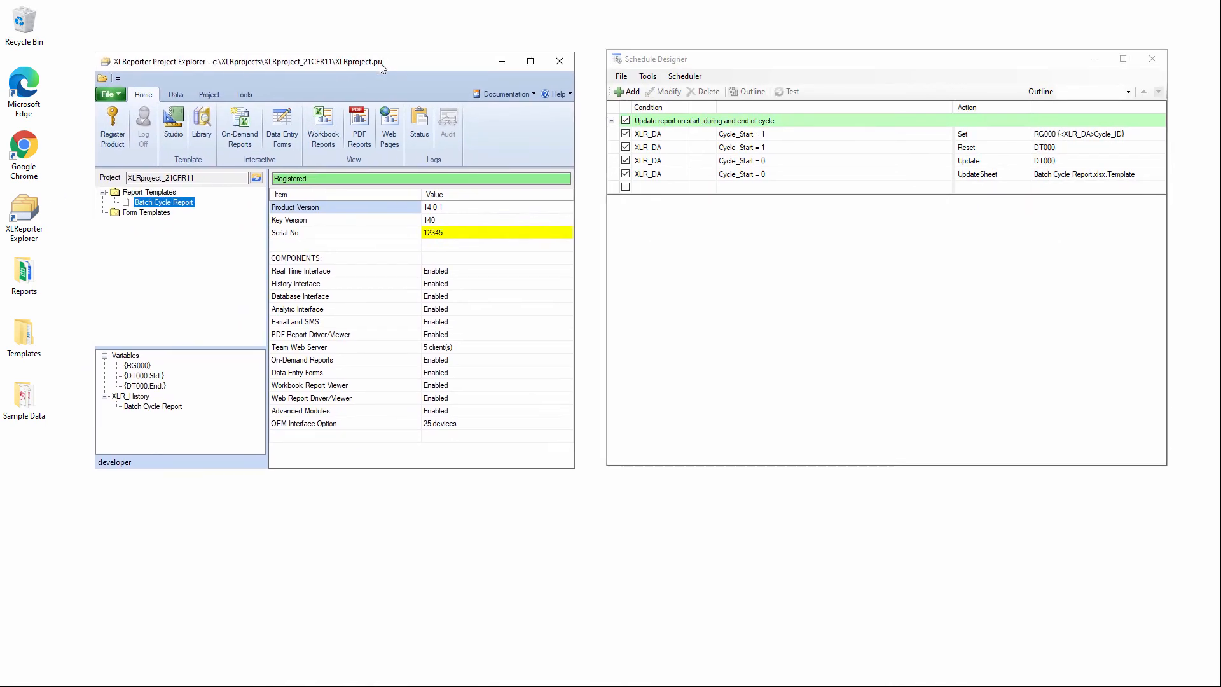
Test the schedule line that sets RG000 to the Cycle_ID, with the From hour set to 06 on Aug 20 2020
click(755, 136)
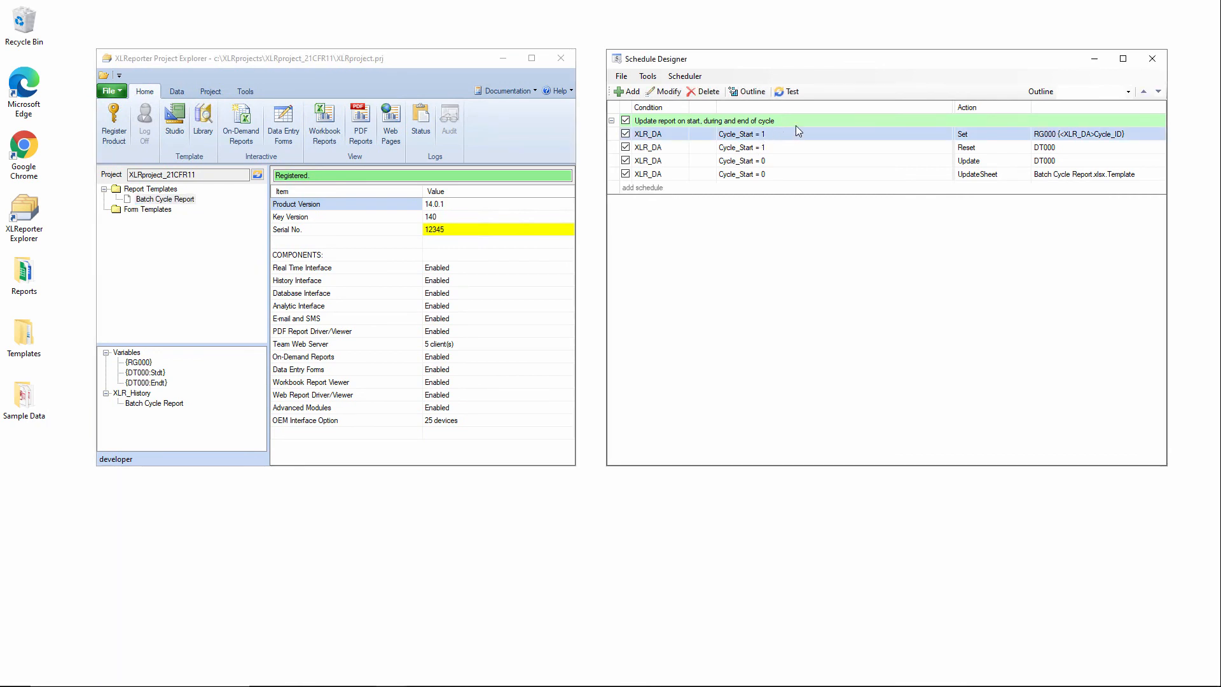
click(789, 91)
click(811, 200)
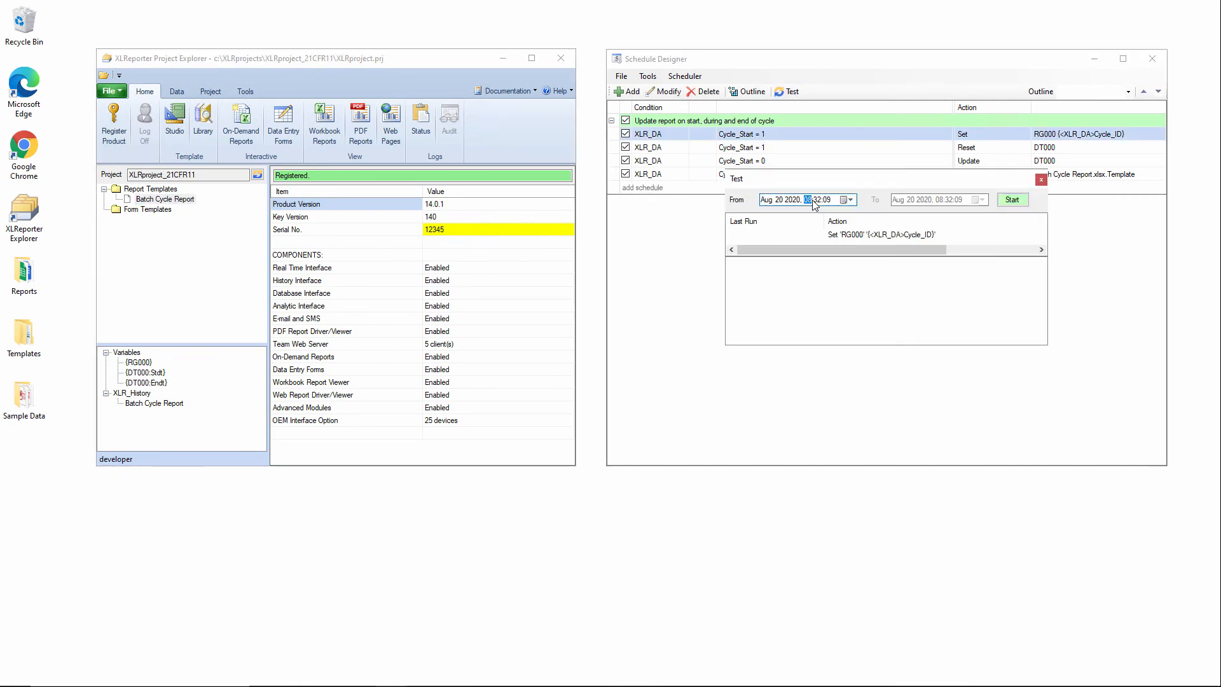
text(6)
click(1017, 202)
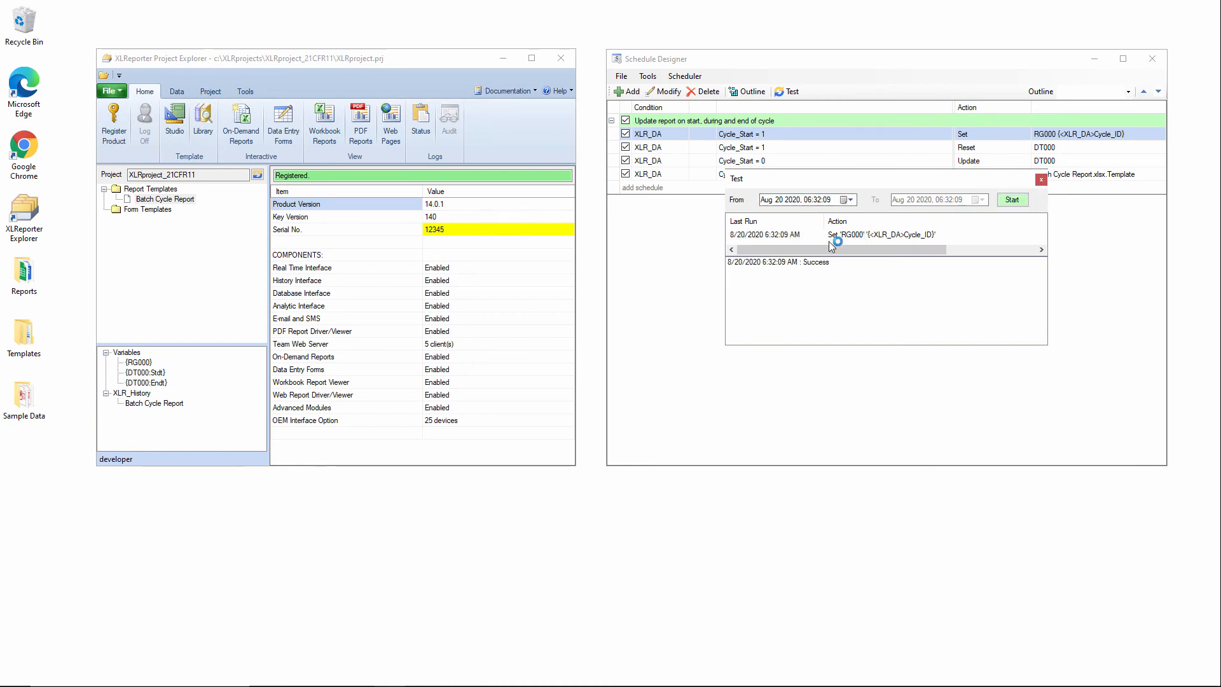
click(1041, 179)
Test the schedule line that resets DT000, with the From hour set to 06 on Aug 20 2020
click(798, 148)
click(790, 91)
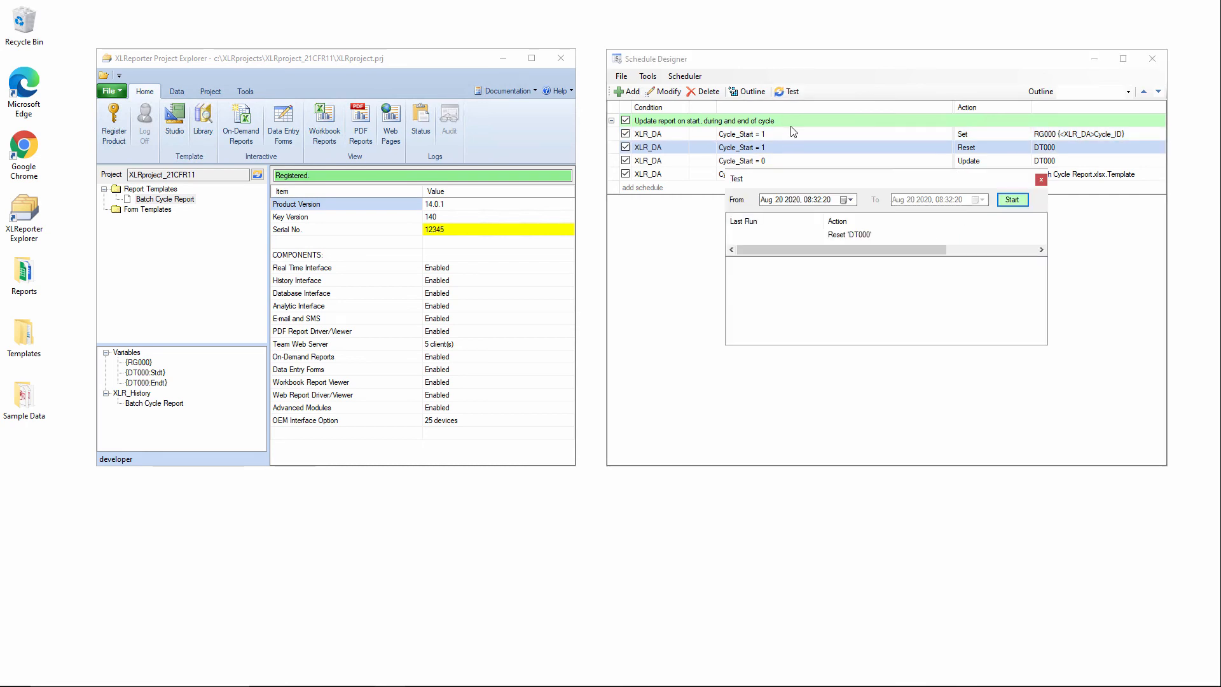
click(808, 200)
key(Down)
key(Down)
click(1012, 200)
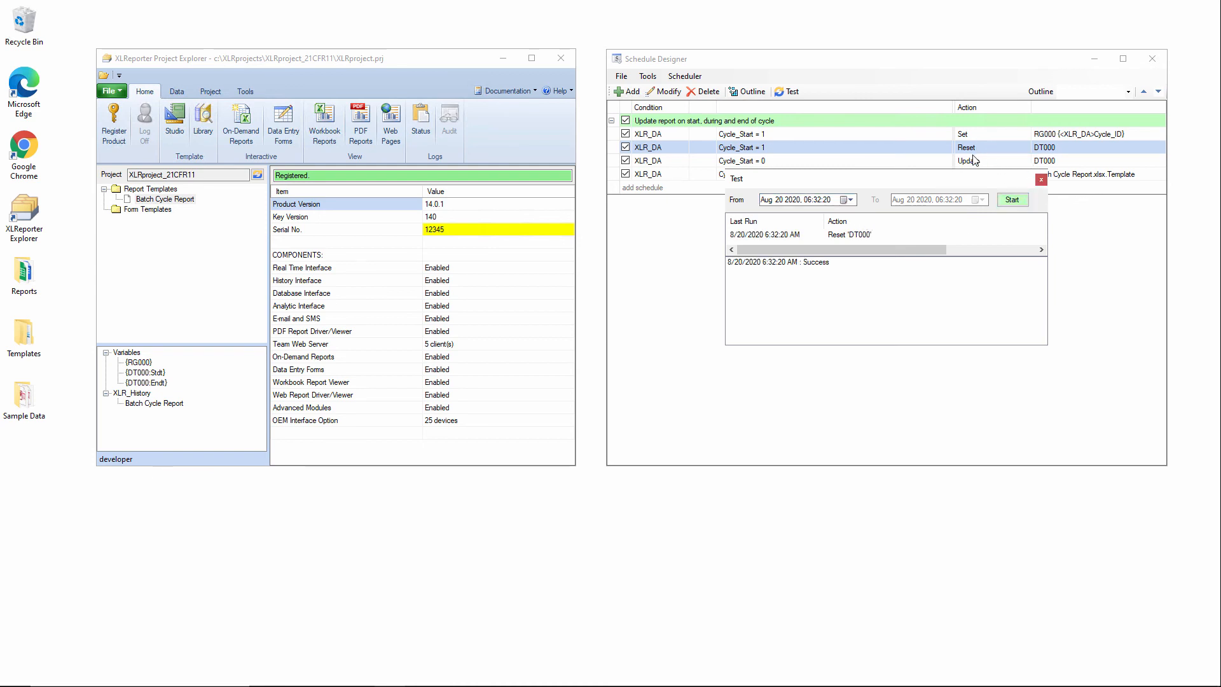
click(1041, 180)
Test the schedule line that updates DT000, with the From hour set to 09 on Aug 20 2020
click(824, 164)
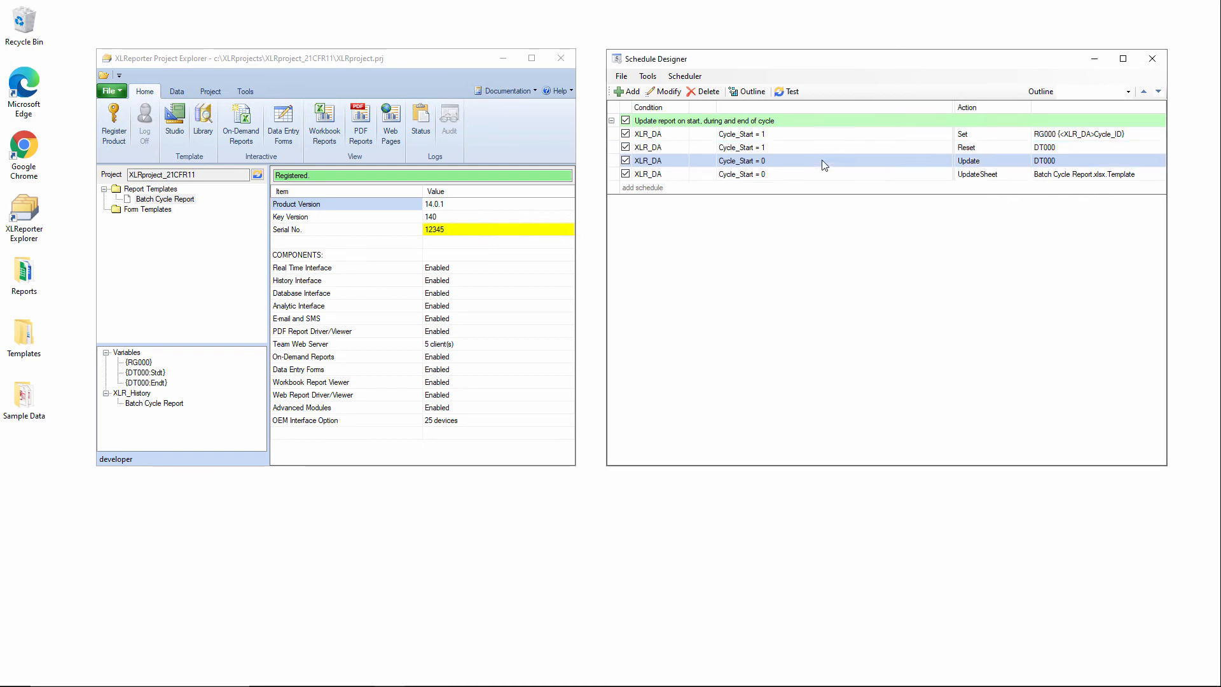
click(789, 91)
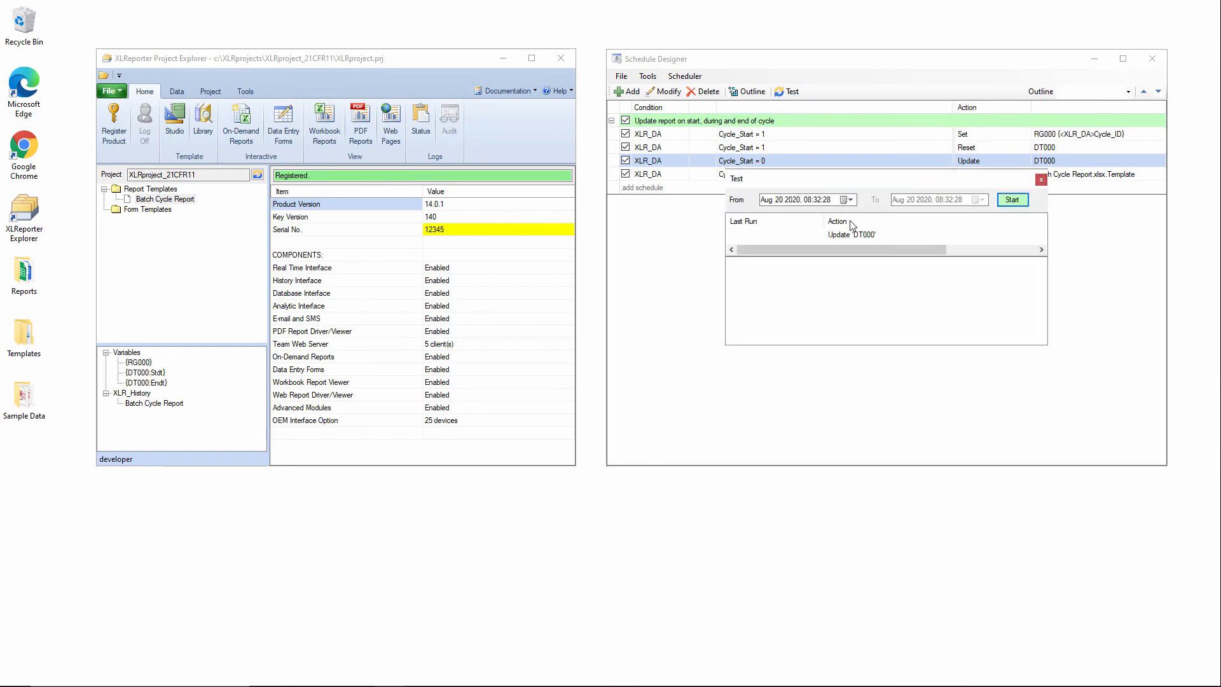
click(807, 202)
key(Up)
click(1023, 204)
click(1041, 179)
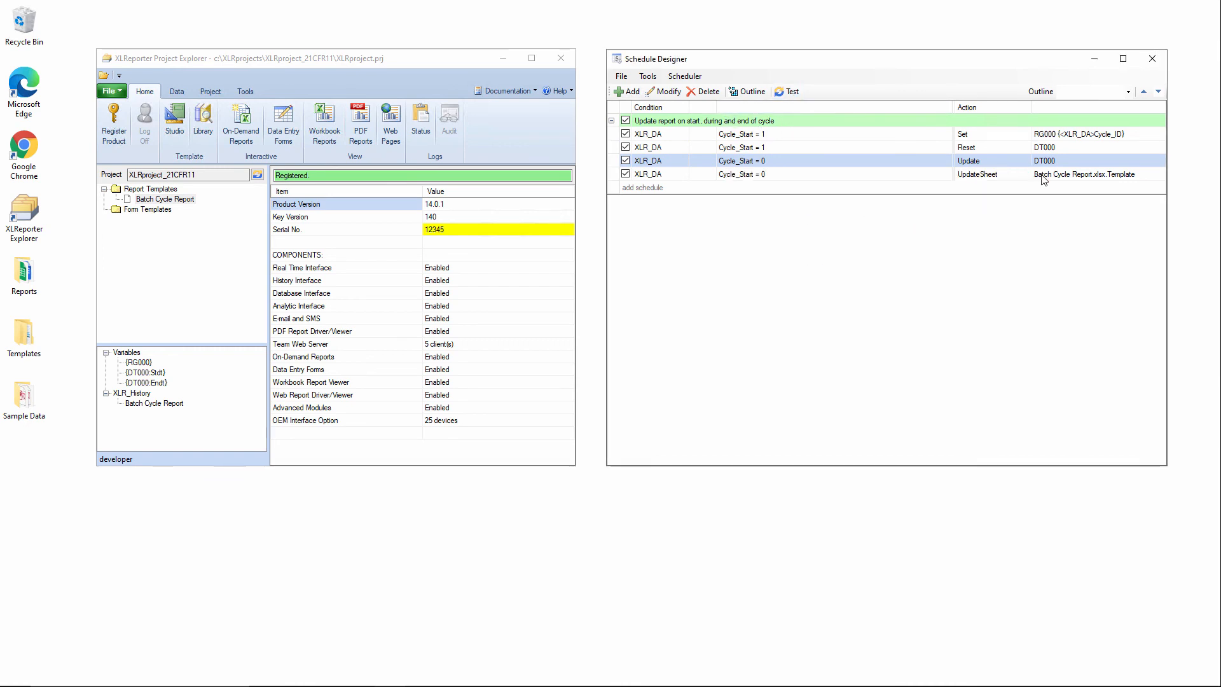
Test the UpdateSheet schedule line for Batch Cycle Report.xlsx.Template, with the From hour set to 09 on Aug 20 2020
click(1046, 149)
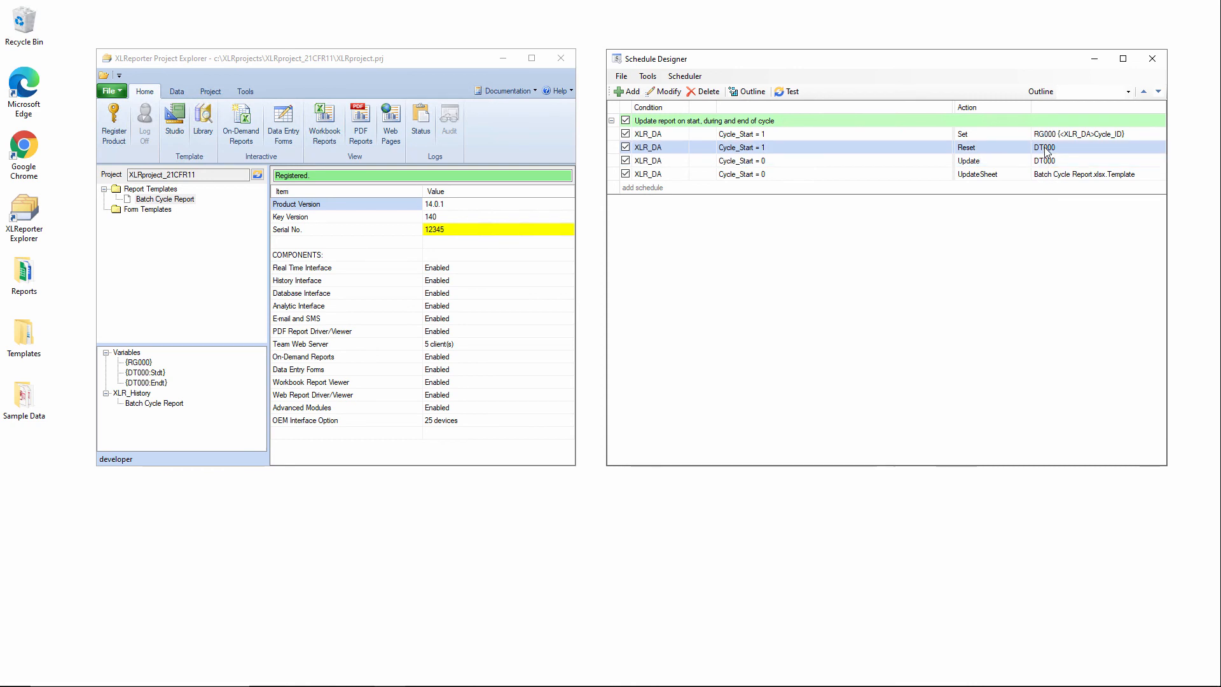
click(1044, 161)
click(805, 175)
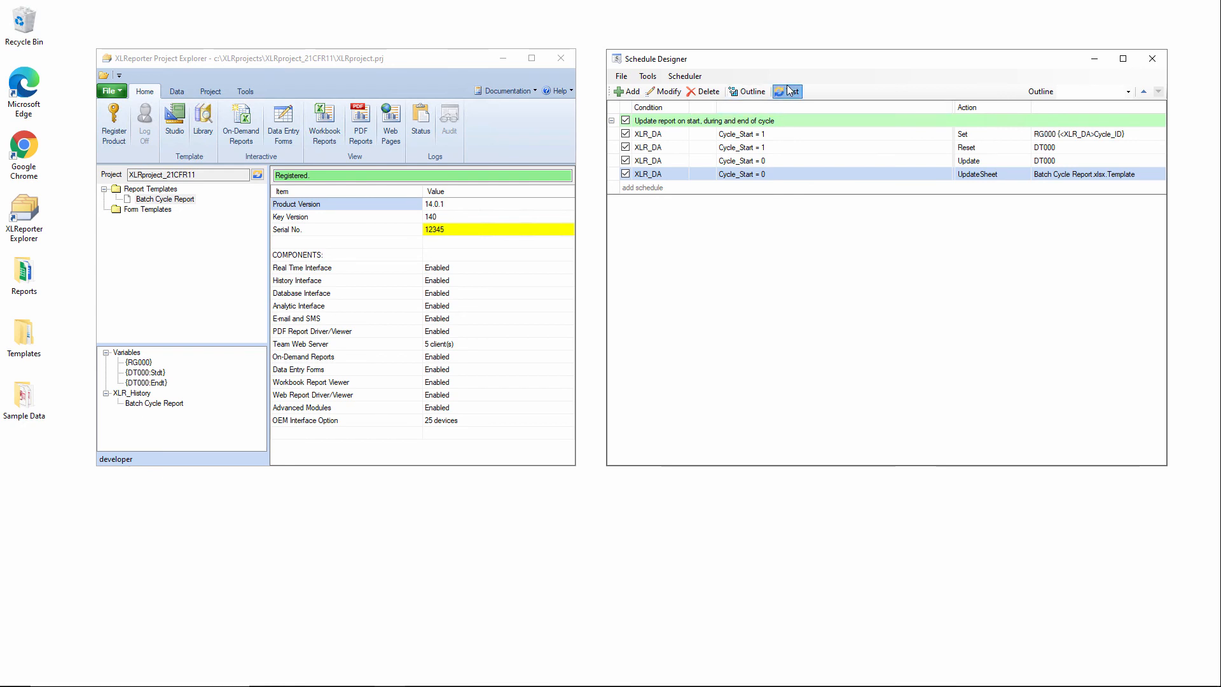
click(788, 91)
click(807, 200)
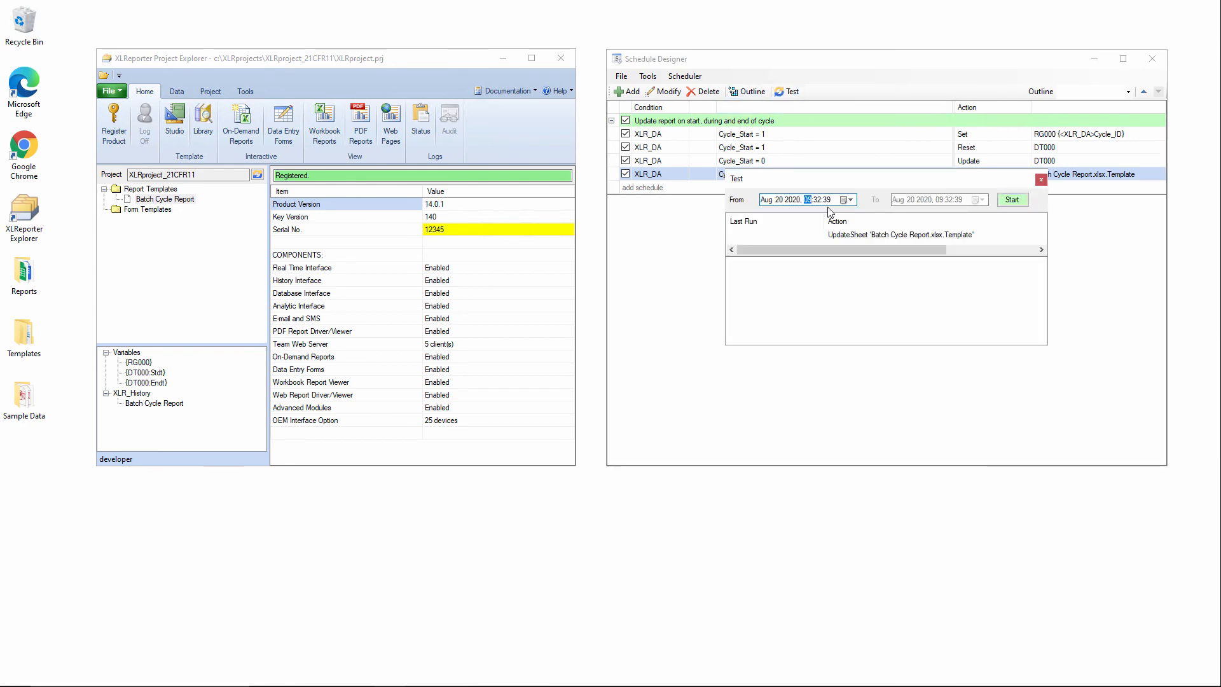
click(1012, 200)
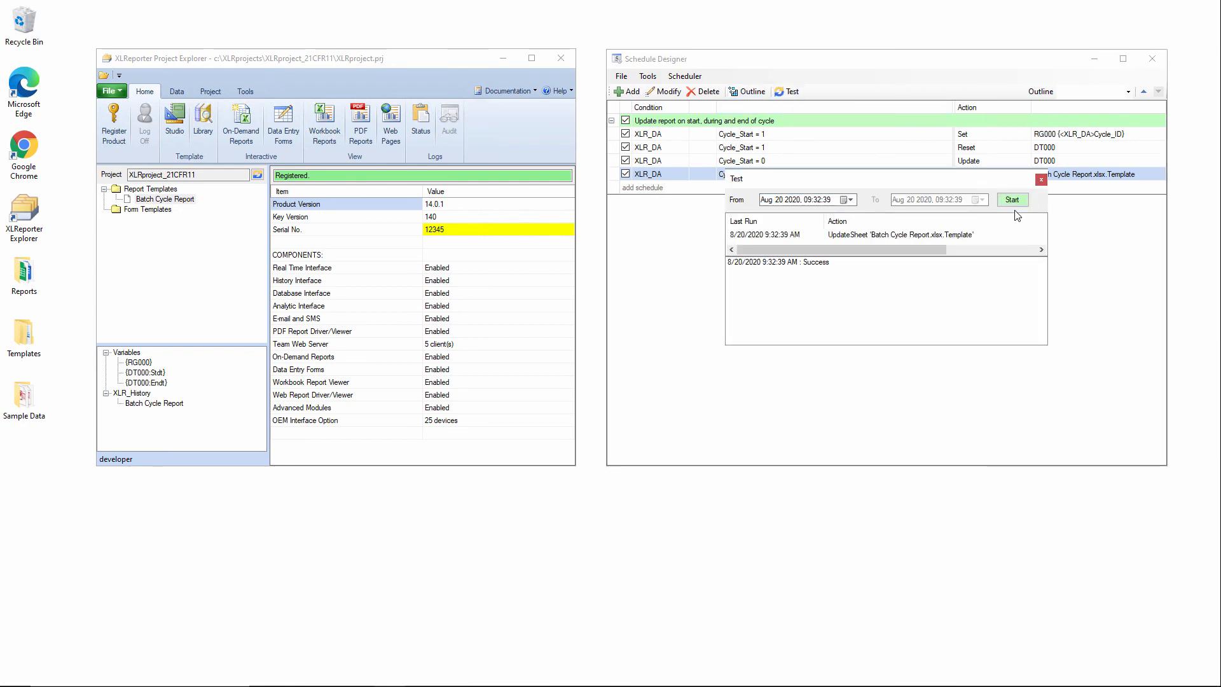
click(1041, 181)
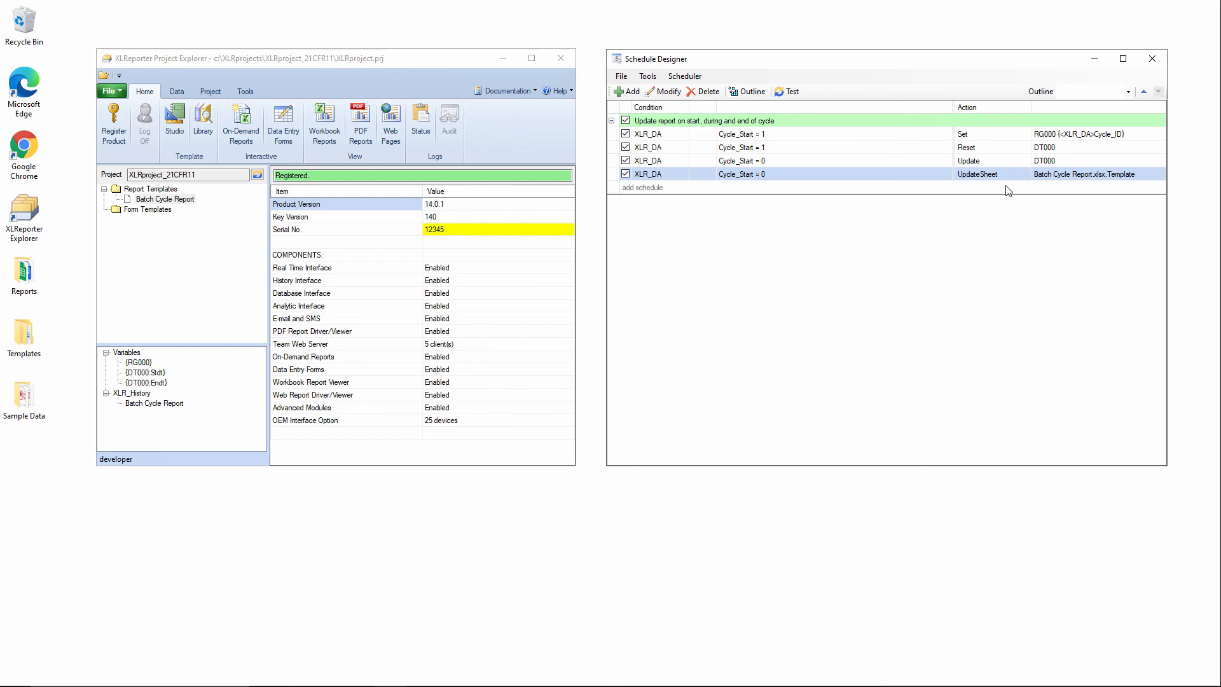
View the 2020 Batch Cycle Report in the Workbook Report Viewer, check its name, start, end, zone 1 minimums and batch totals, and close it
click(324, 123)
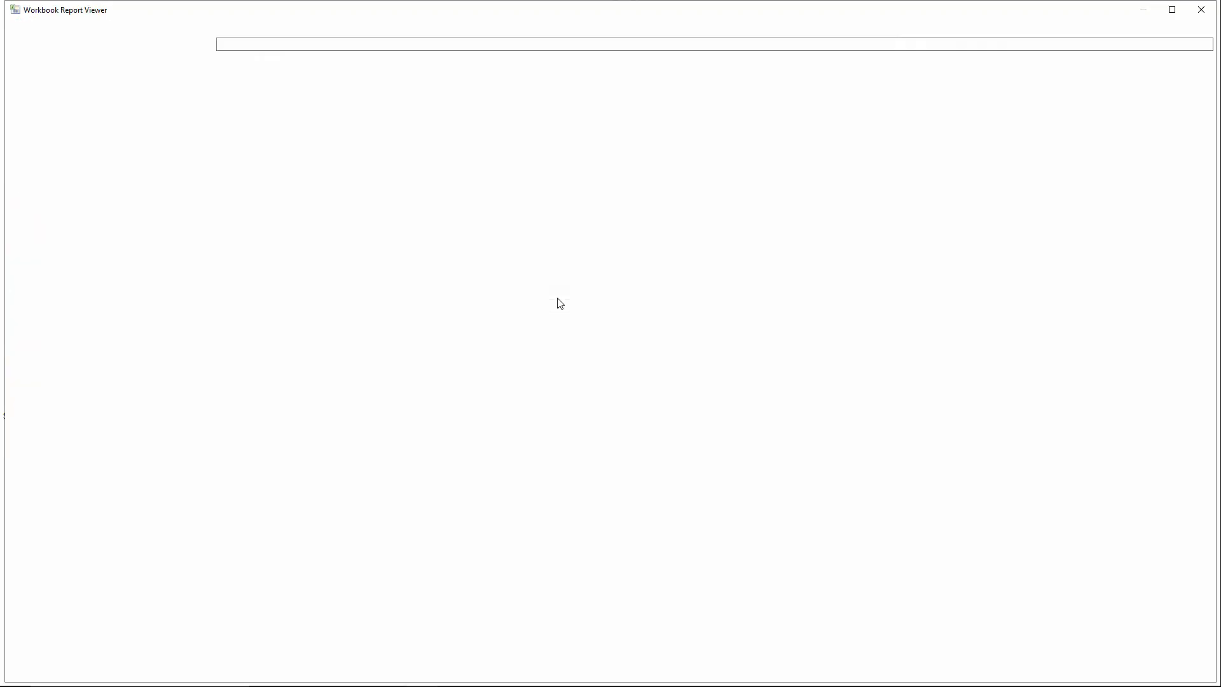
click(54, 62)
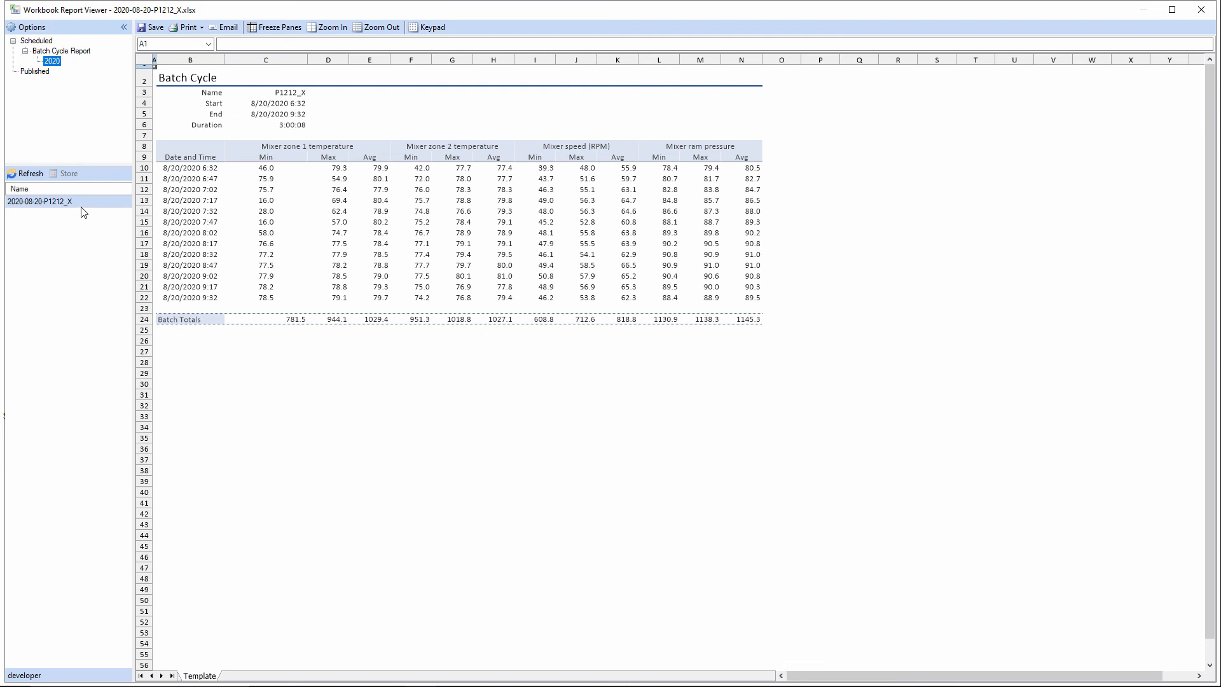
click(293, 92)
click(295, 104)
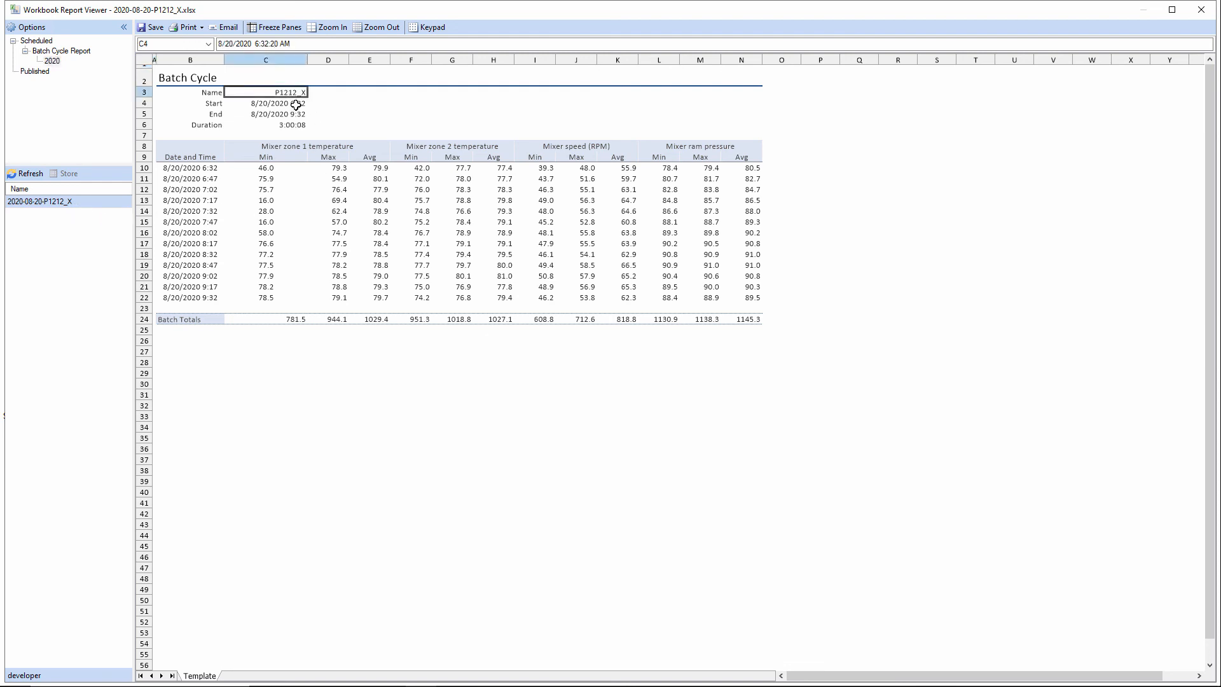
click(296, 115)
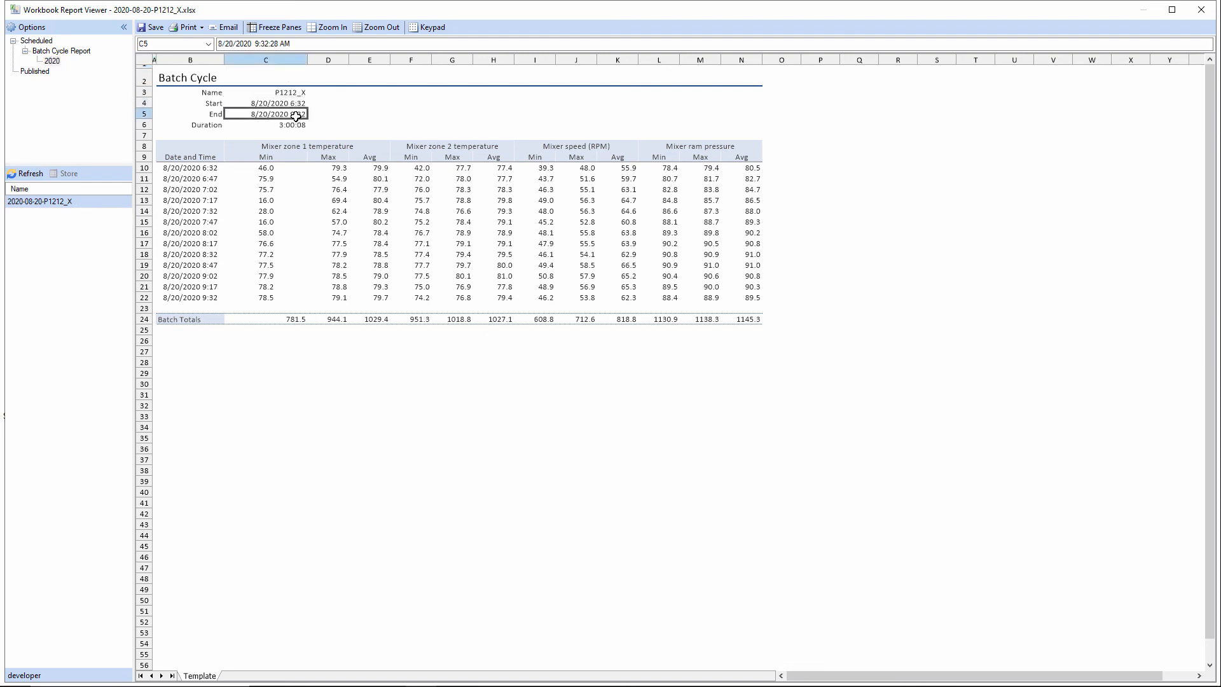
click(272, 167)
drag(272, 167, 270, 296)
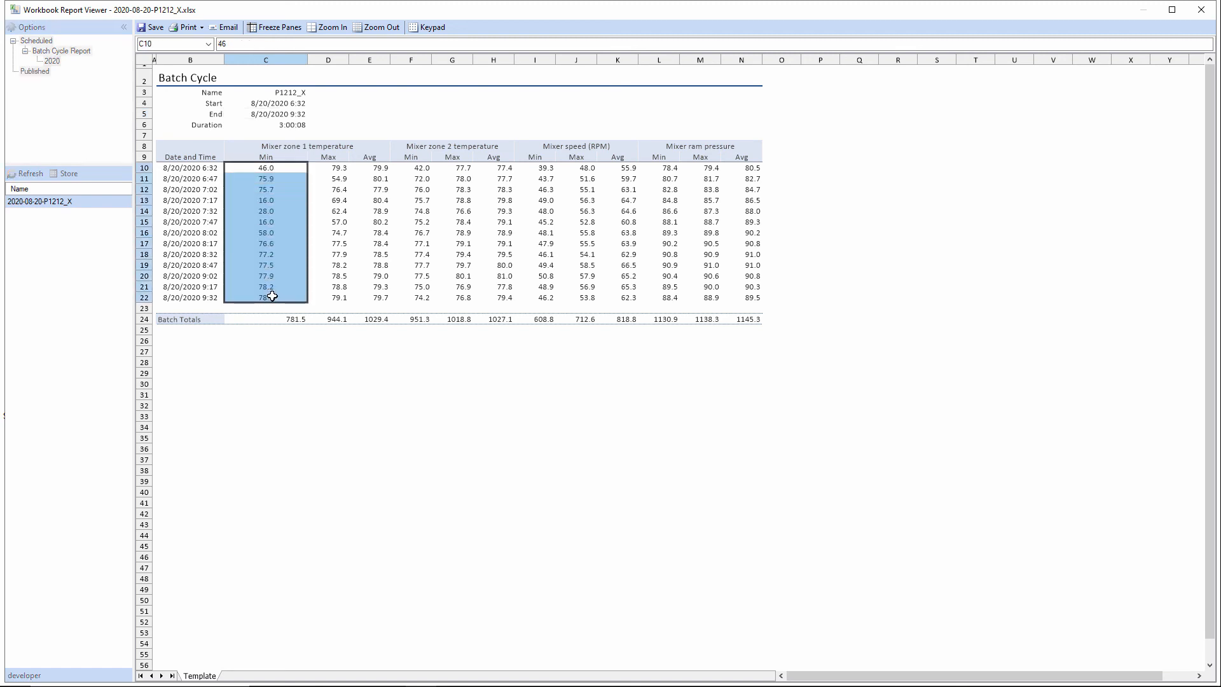
click(295, 319)
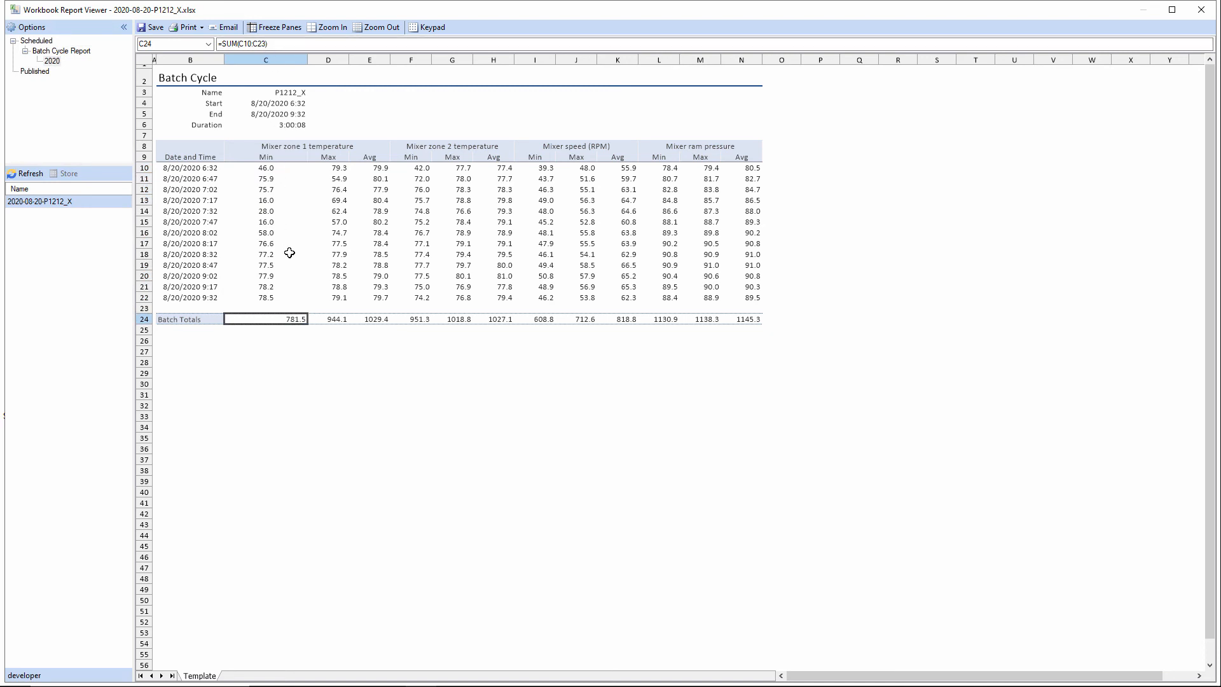
click(1200, 10)
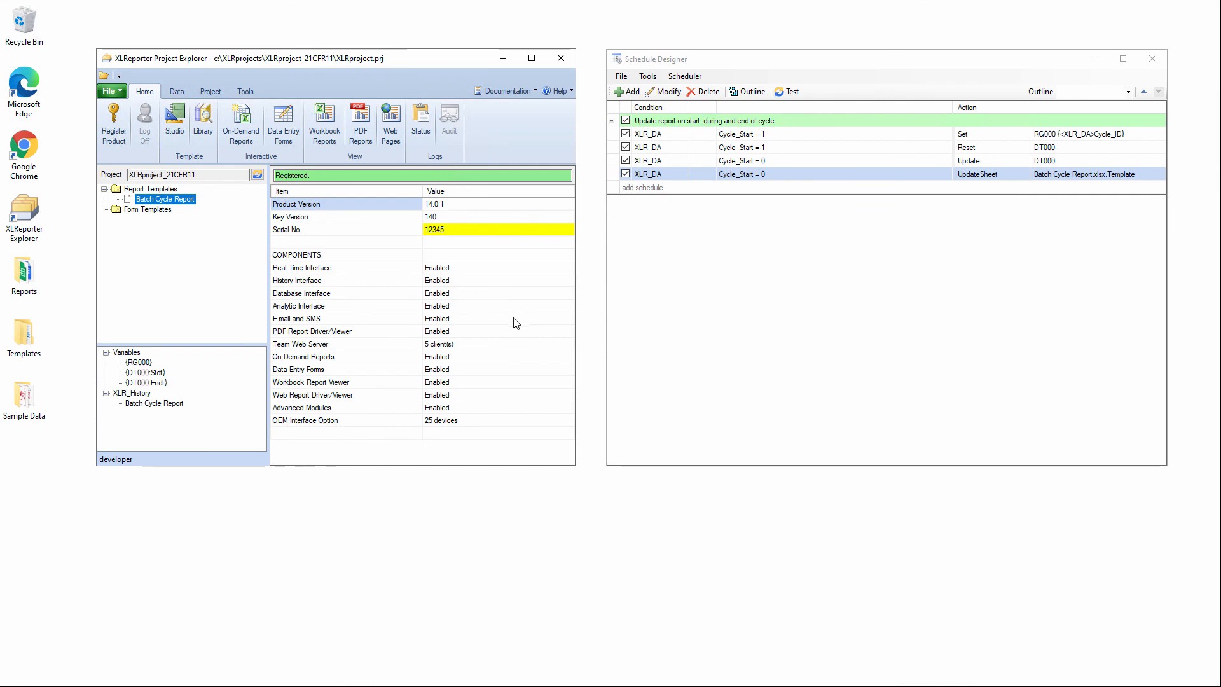